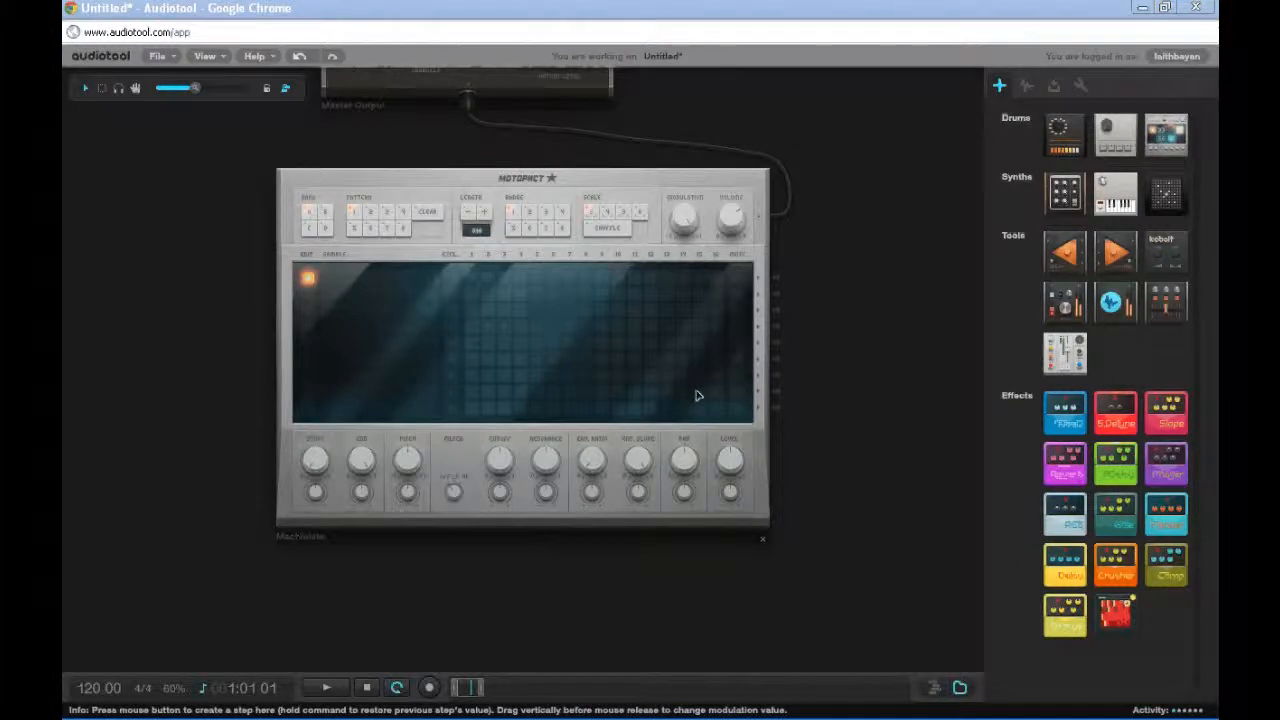
Filter the sample library to one-shot samples tagged drum and kick.
click(1026, 86)
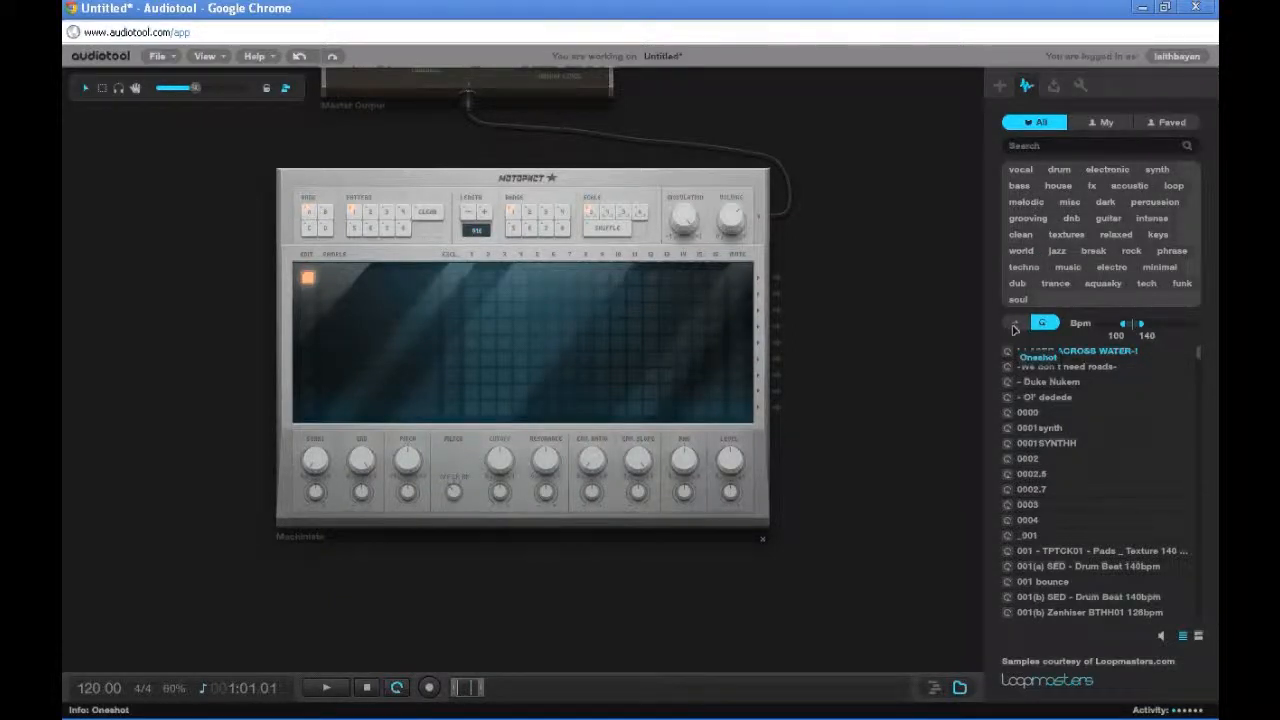
click(1014, 326)
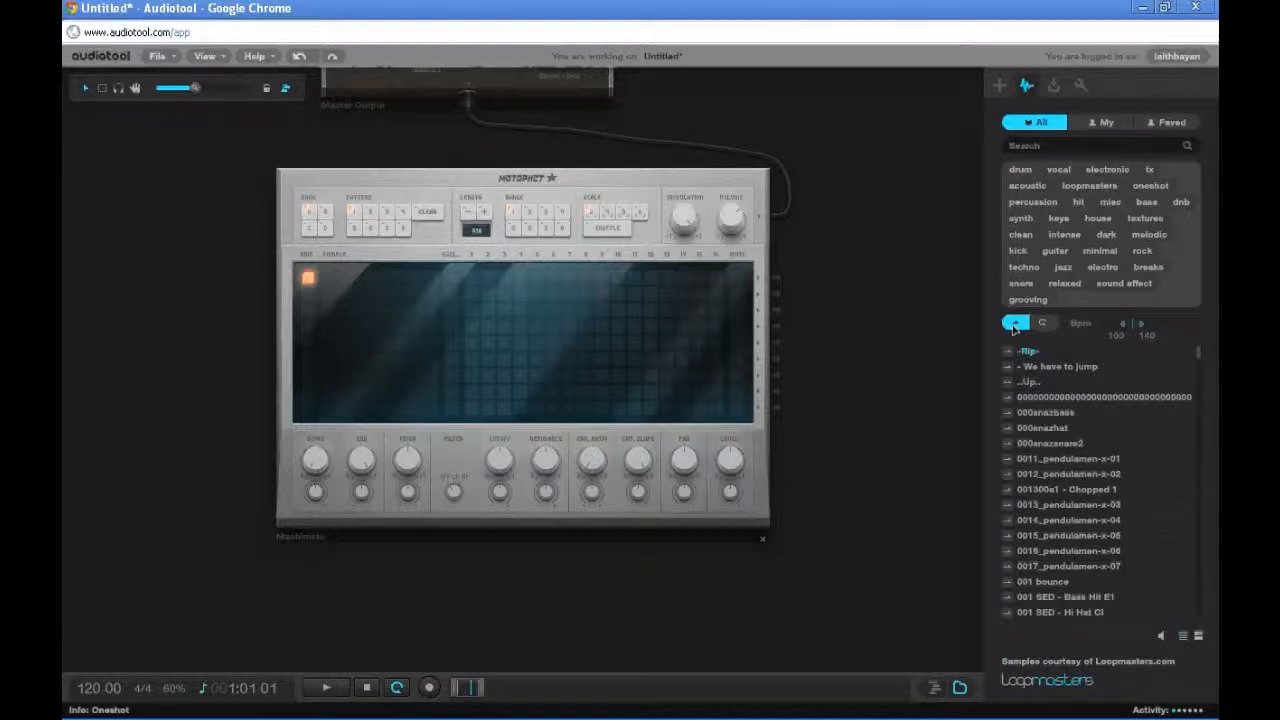
click(1018, 170)
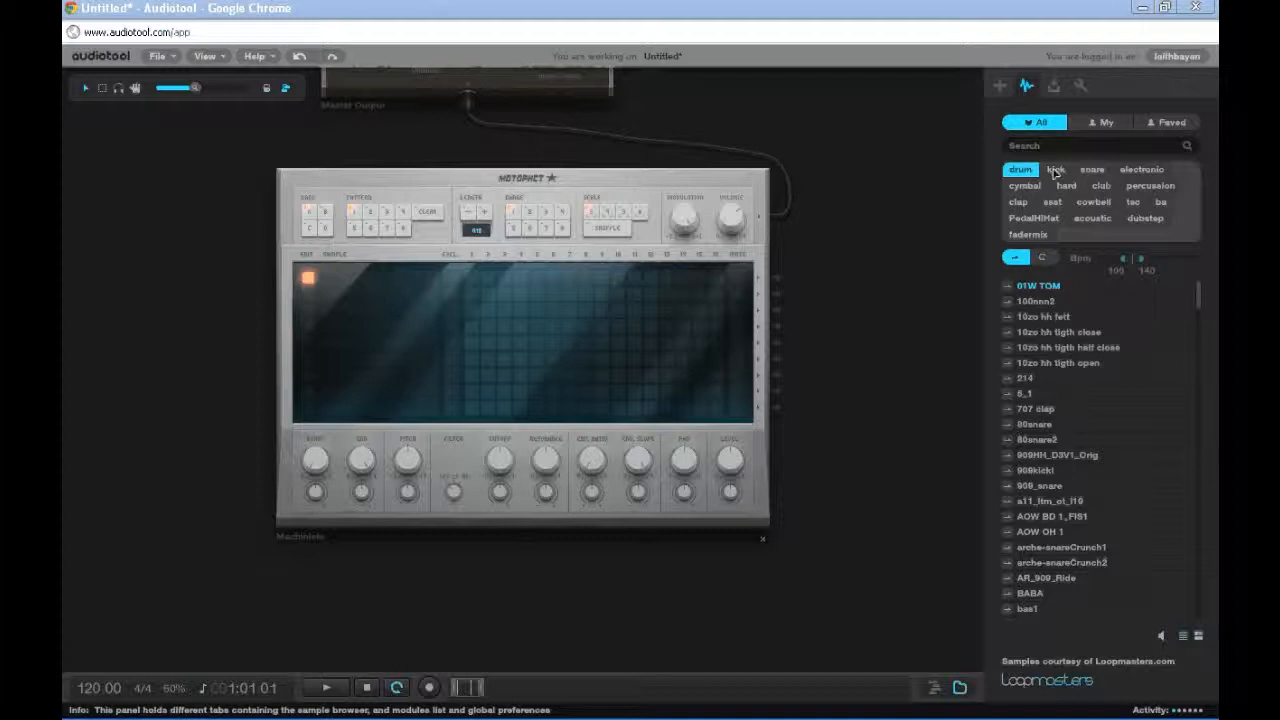
click(1055, 170)
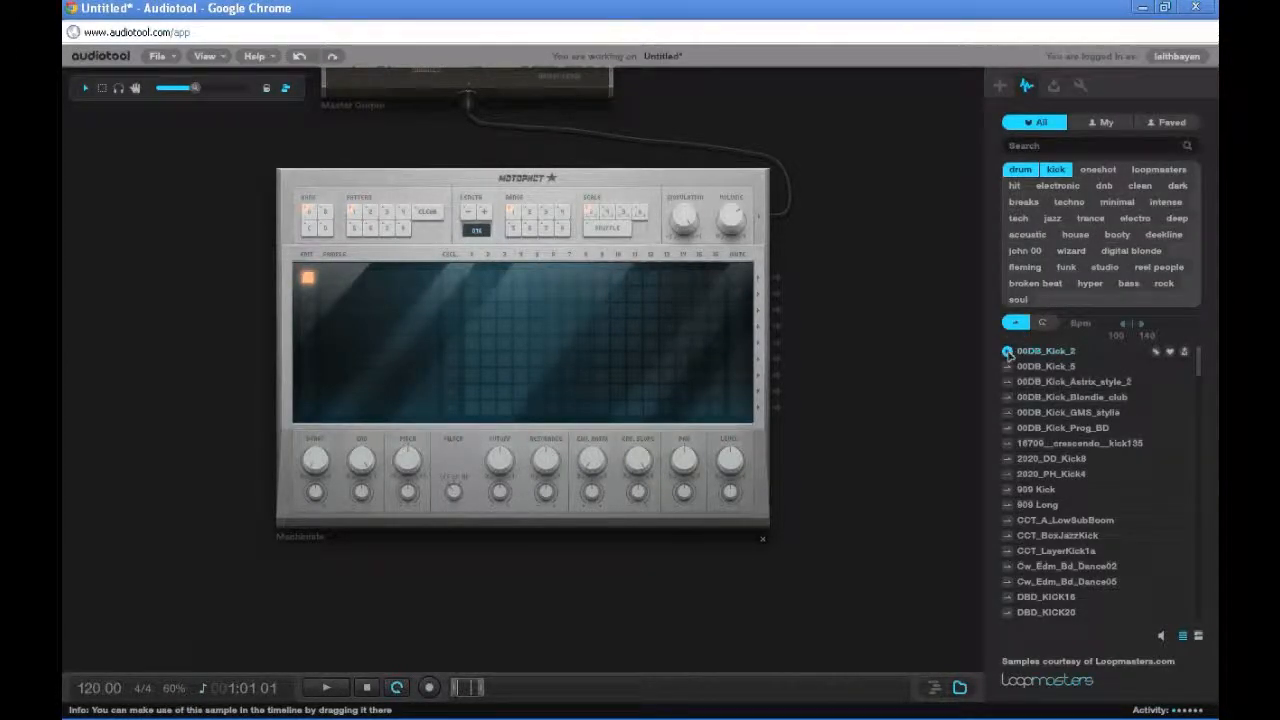
Preview the first few kick samples and load 00DB_Kick_2 into the Machiniste's first sample slot.
click(1008, 353)
click(1006, 368)
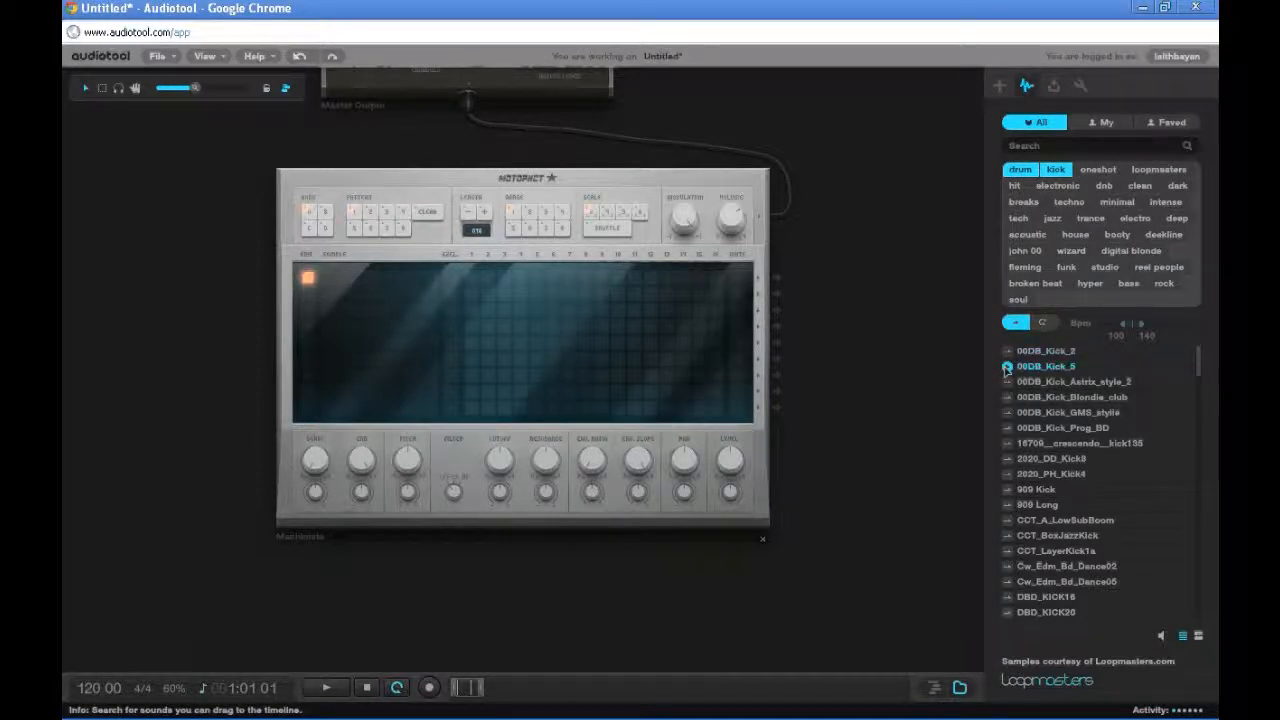
click(1007, 384)
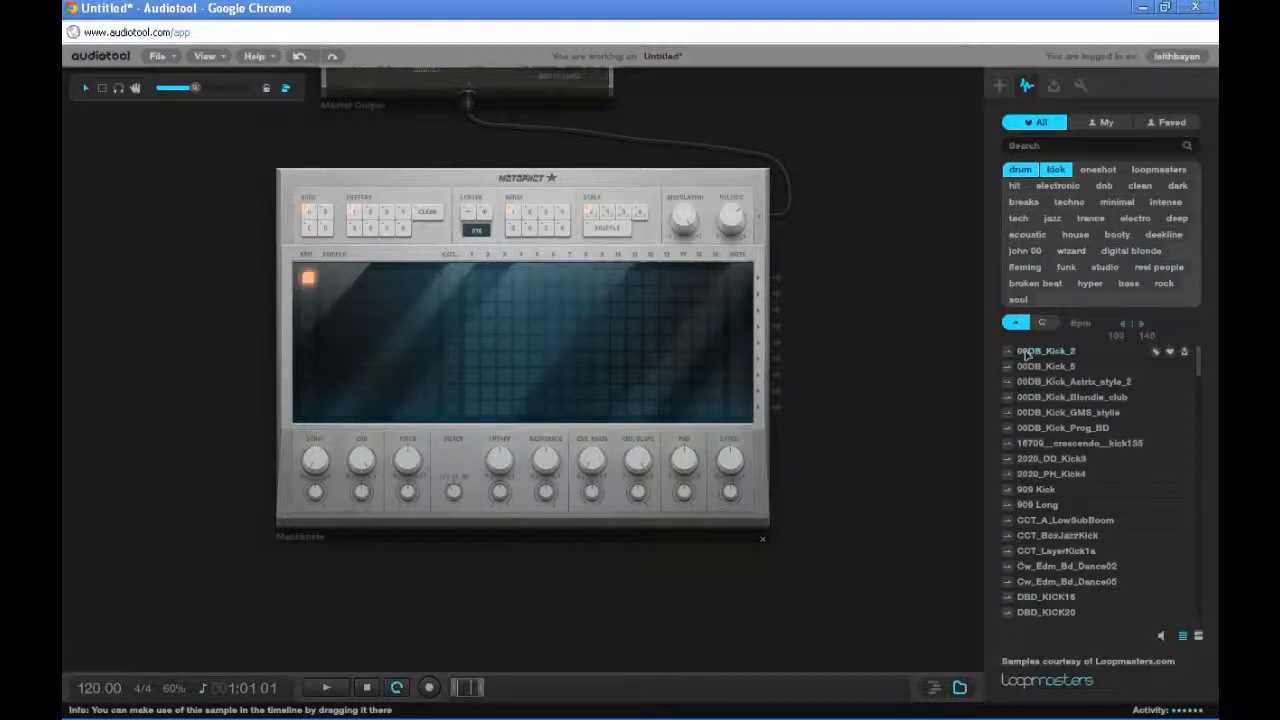
drag(1026, 354, 361, 279)
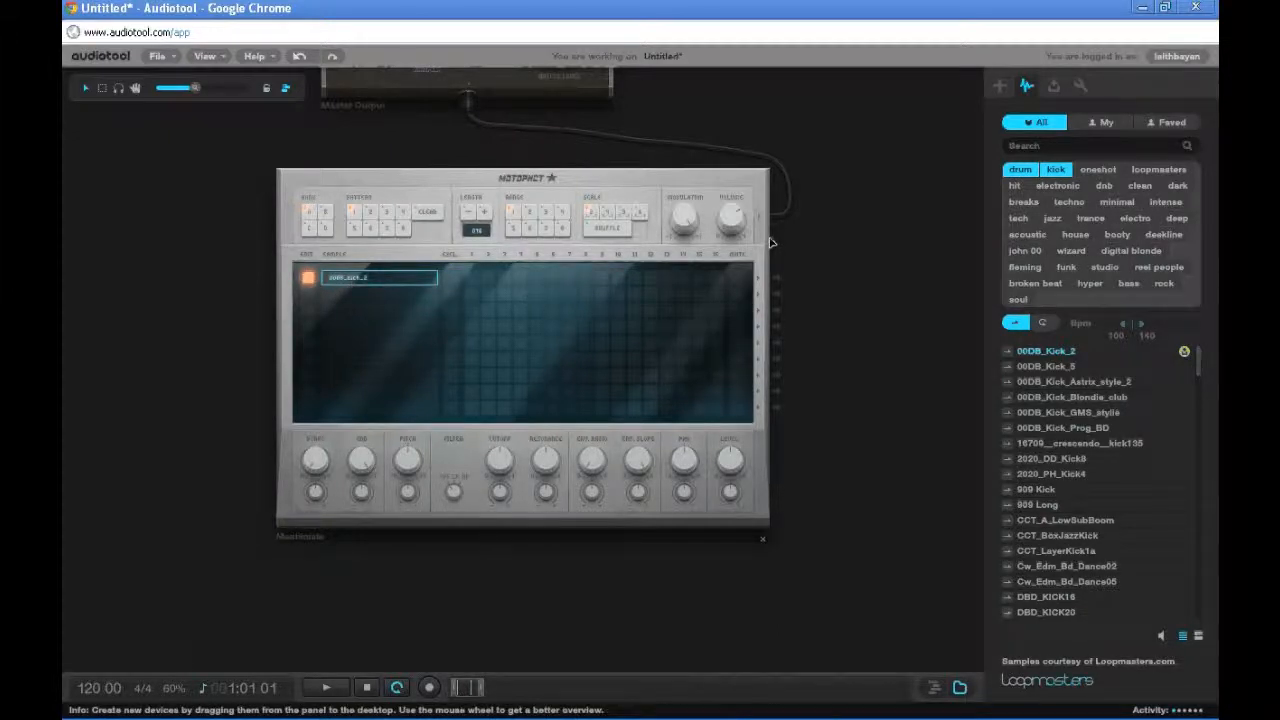
Replace the kick filter with PedalHiHat and load Yamaha-RX15-Pedal-Hi-Hat into the second sample slot.
click(1057, 170)
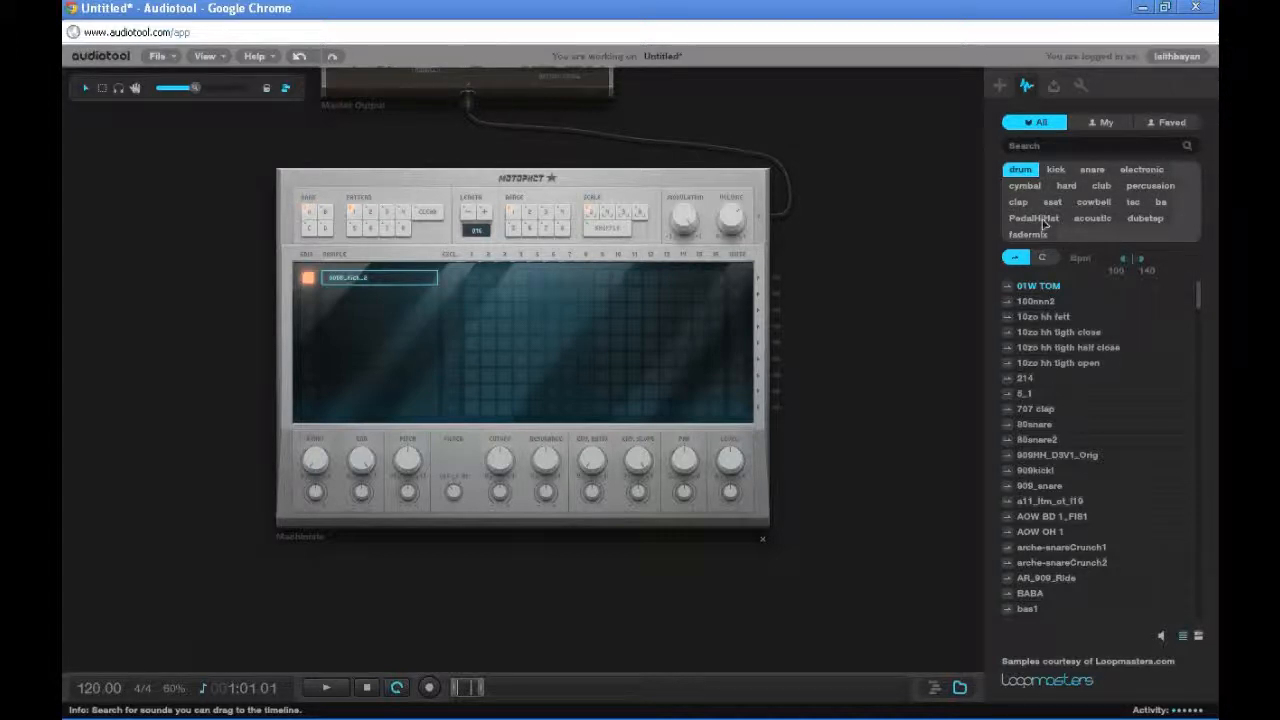
click(1042, 222)
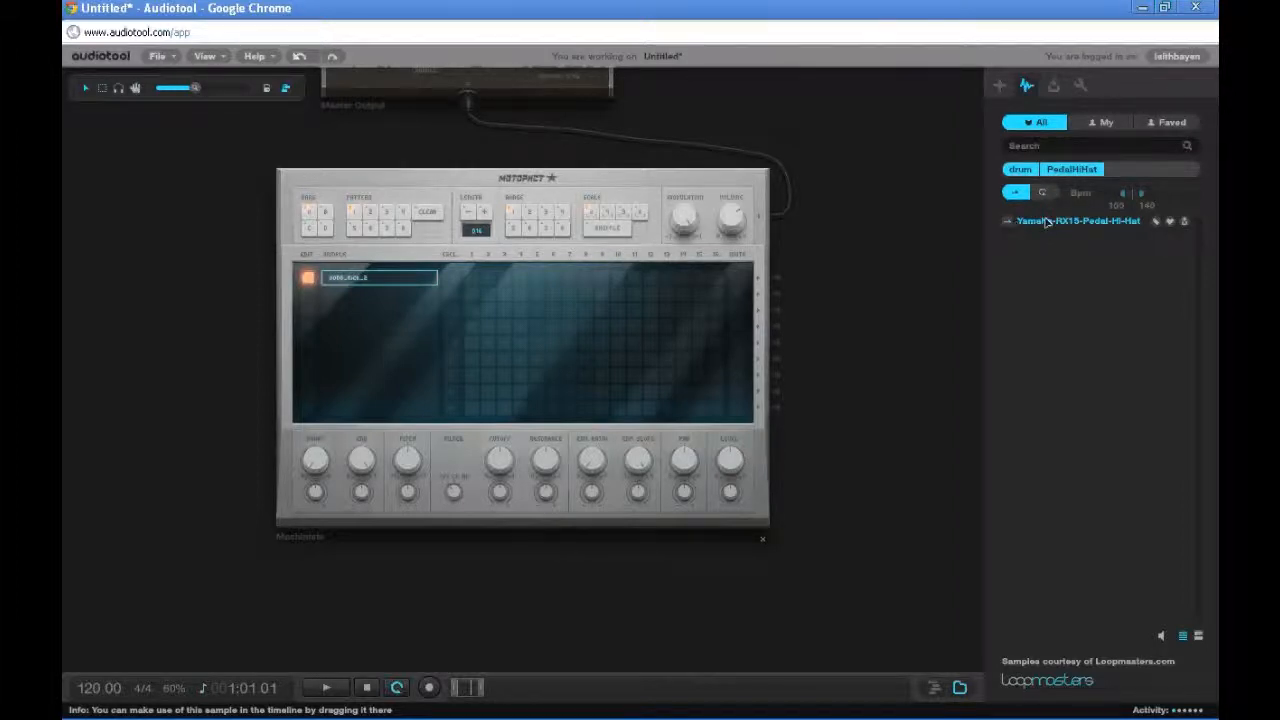
drag(1075, 222, 425, 298)
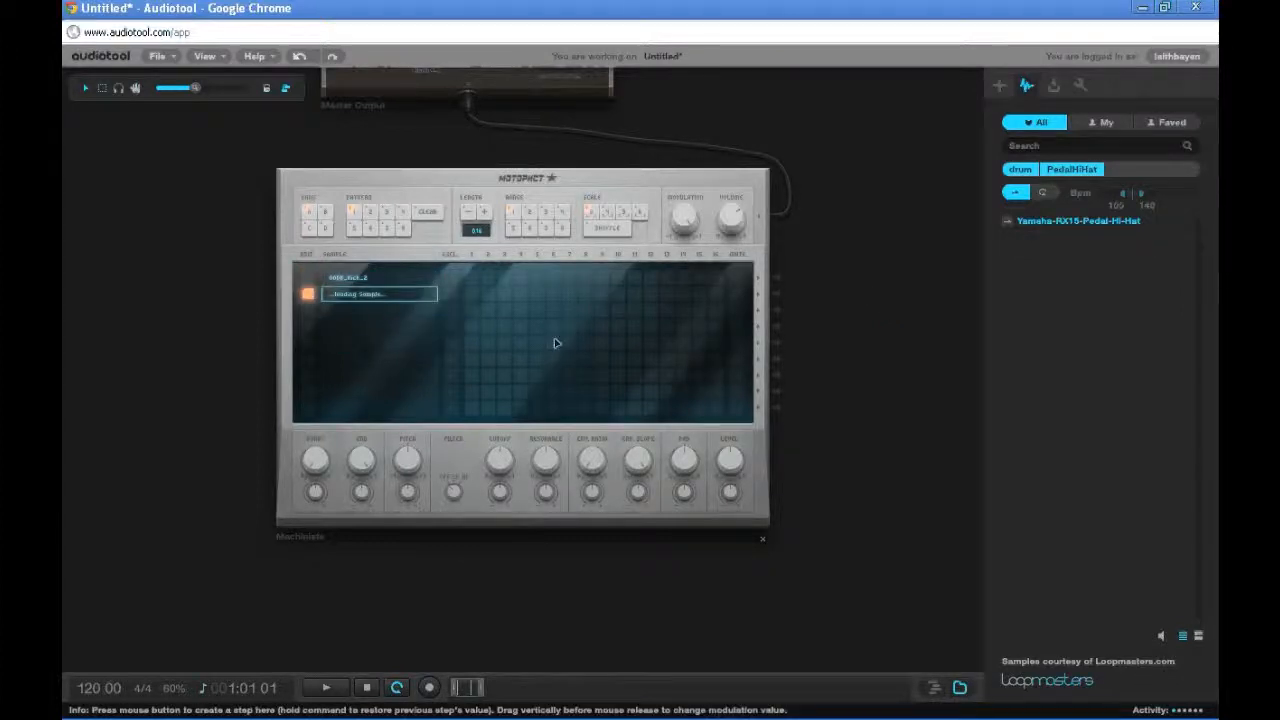
Switch the drum filter to snare, preview the first samples and load 2020_PH_Snare1 into the third sample slot.
click(1053, 172)
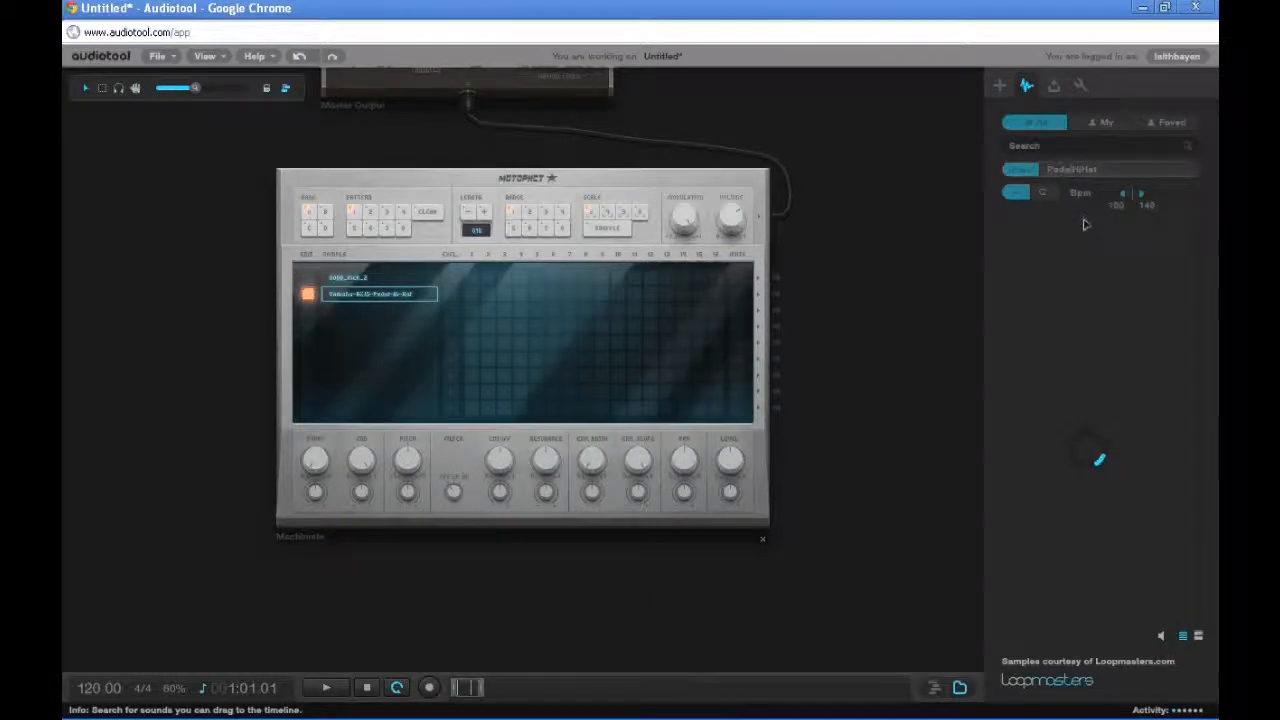
click(1092, 170)
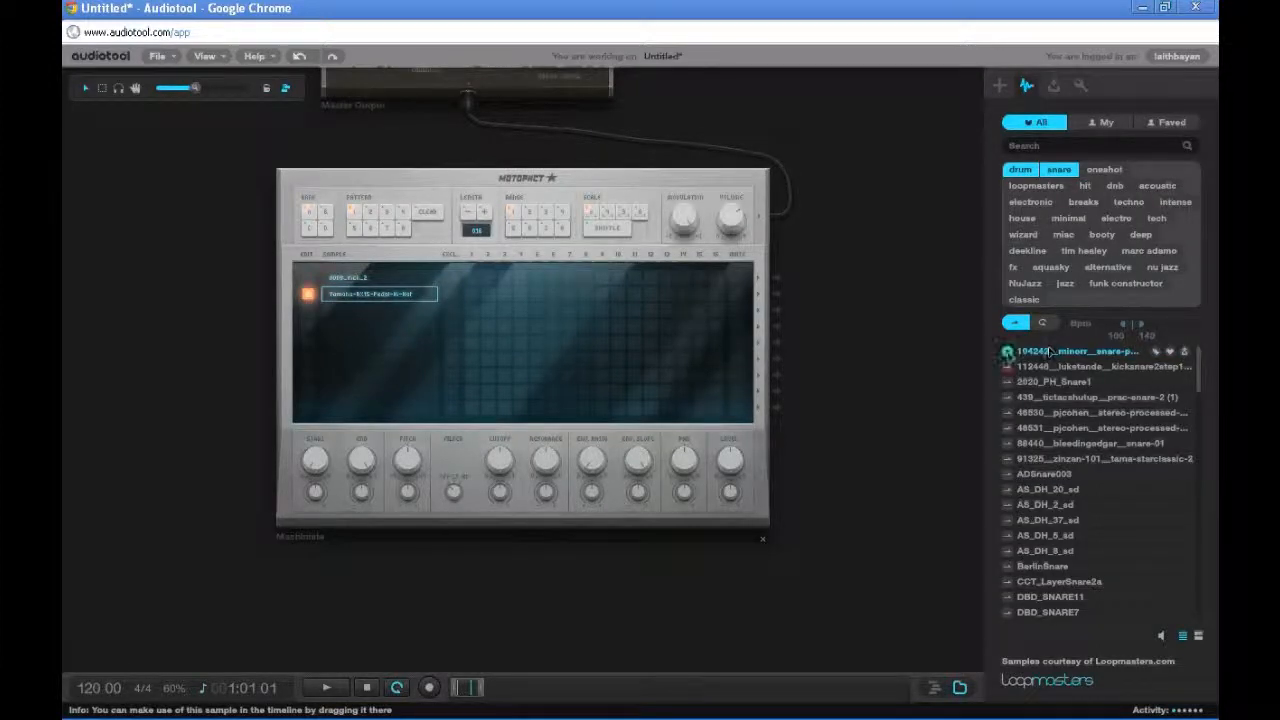
click(1008, 352)
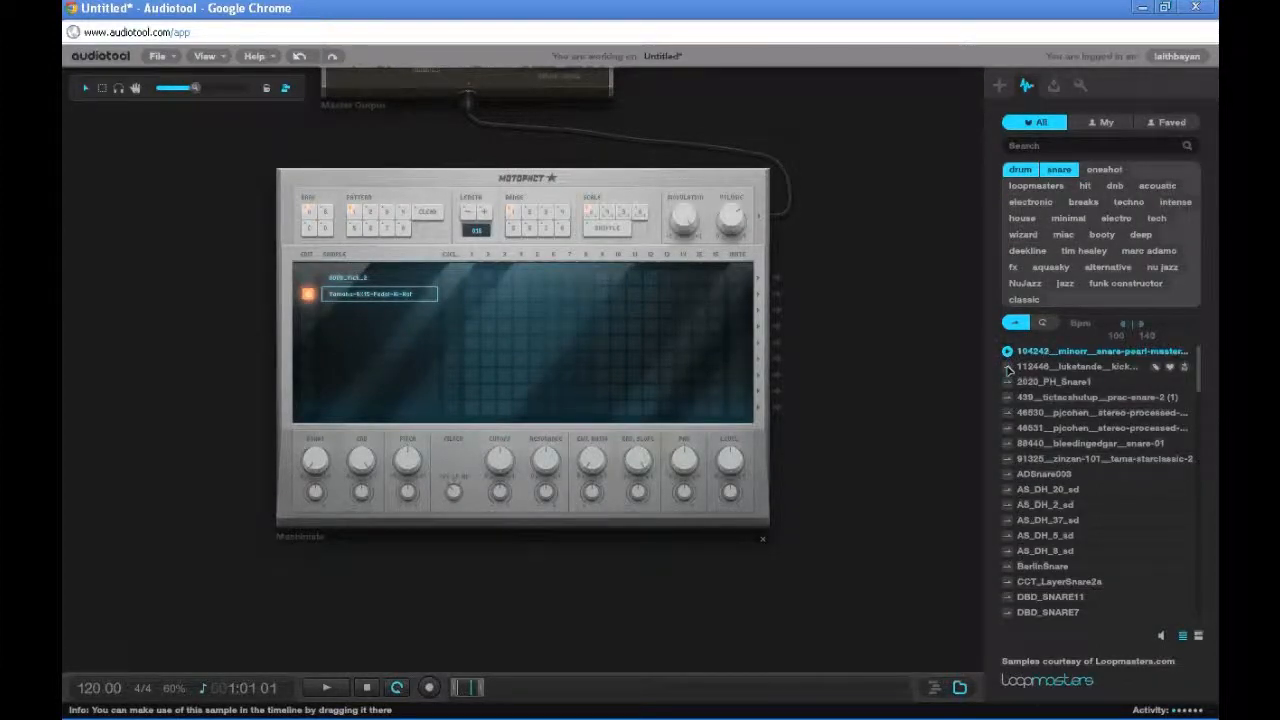
click(1008, 368)
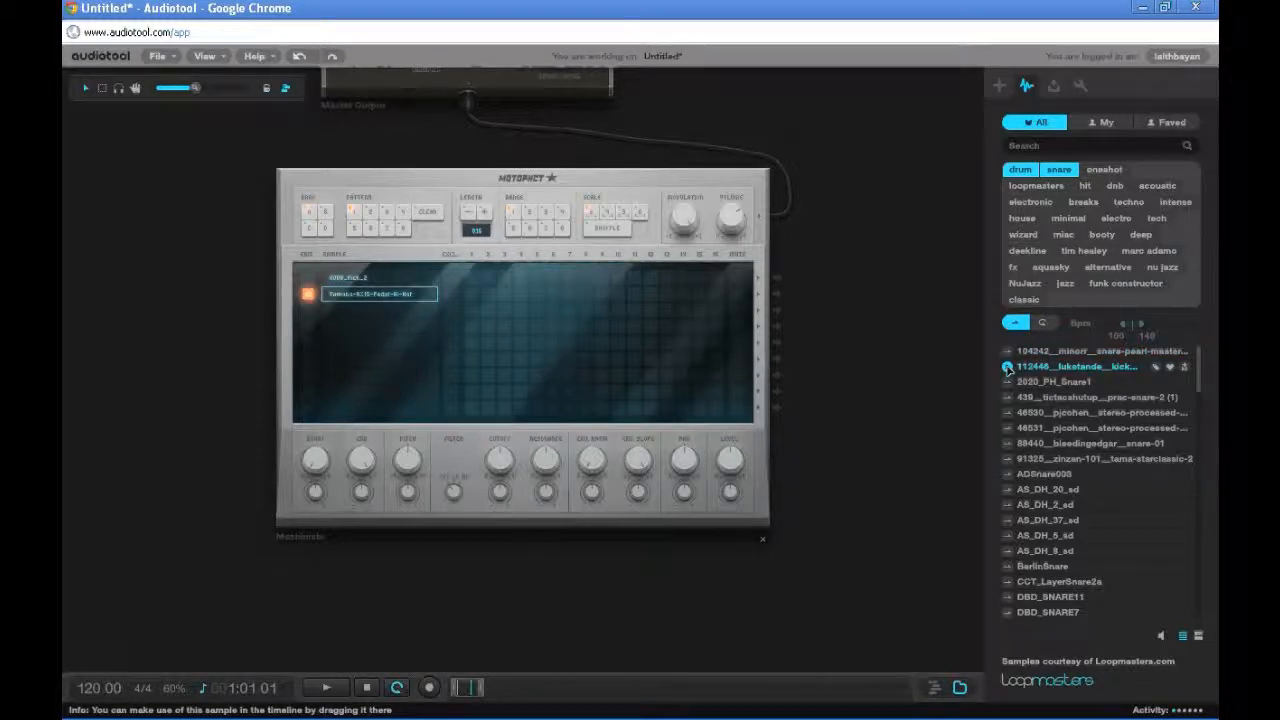
click(1007, 382)
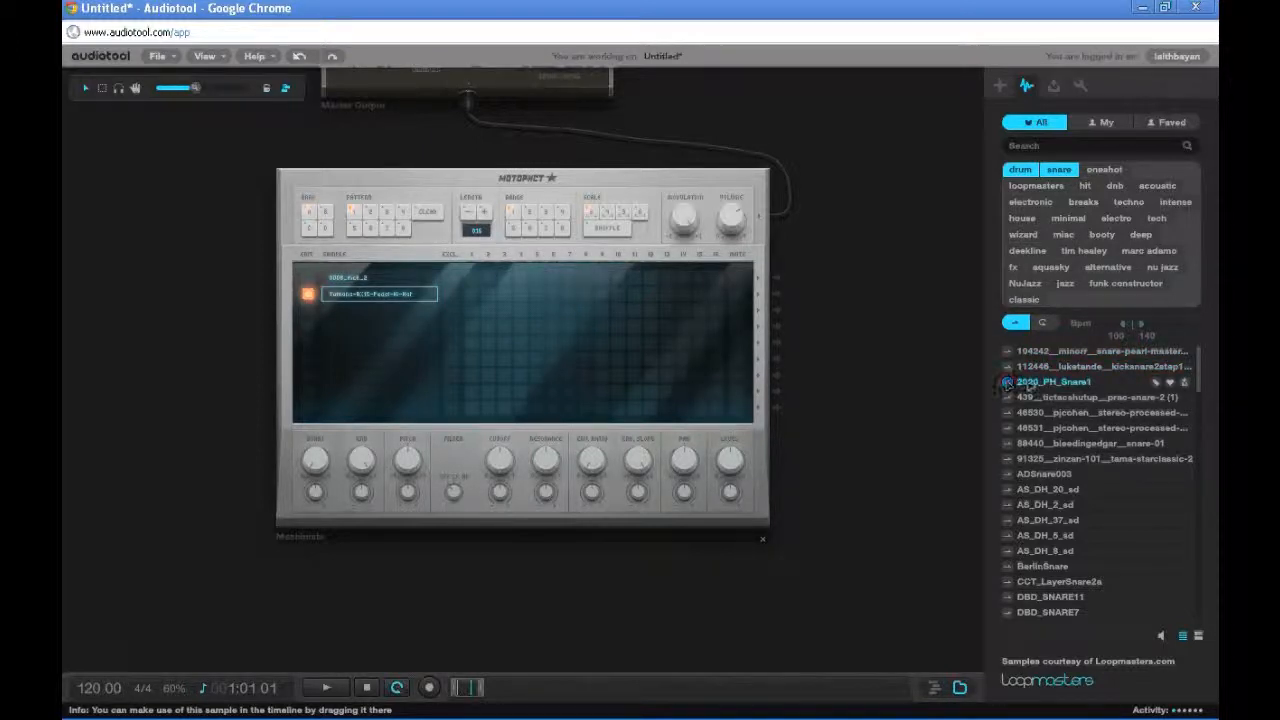
drag(1027, 383, 364, 316)
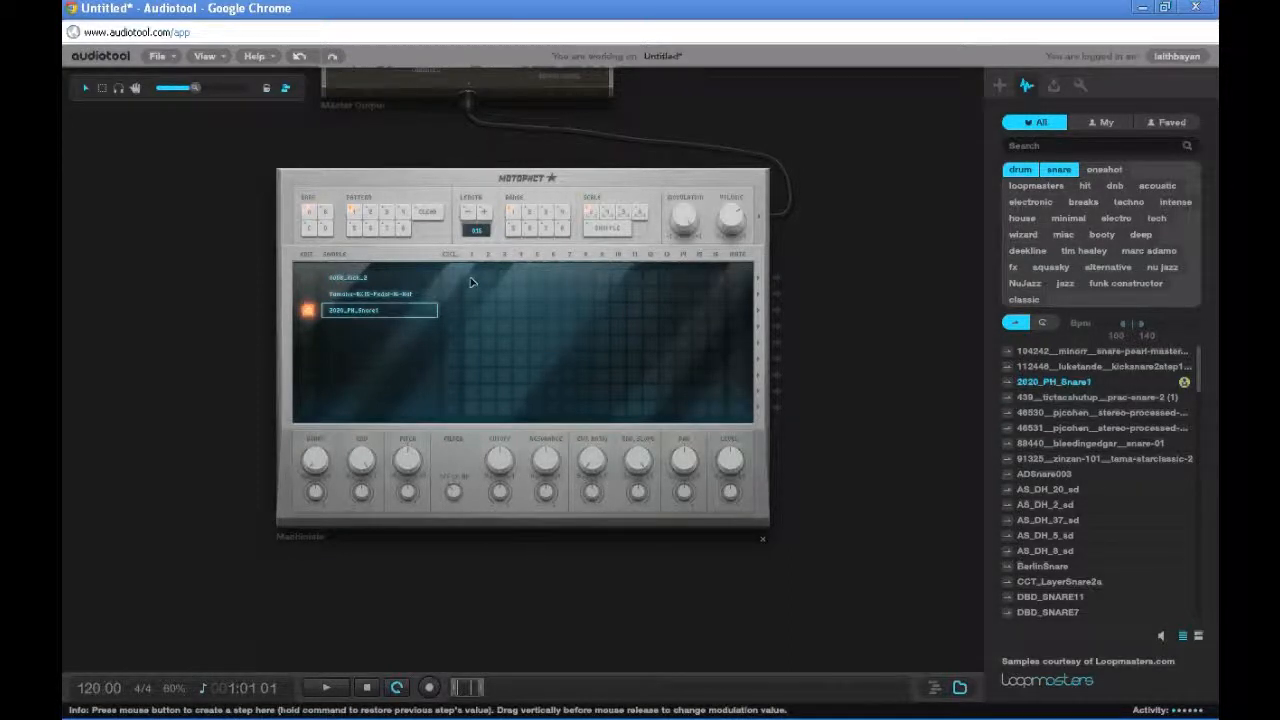
Start playback and place kick hits on steps 1 and 9 of the pattern.
click(327, 688)
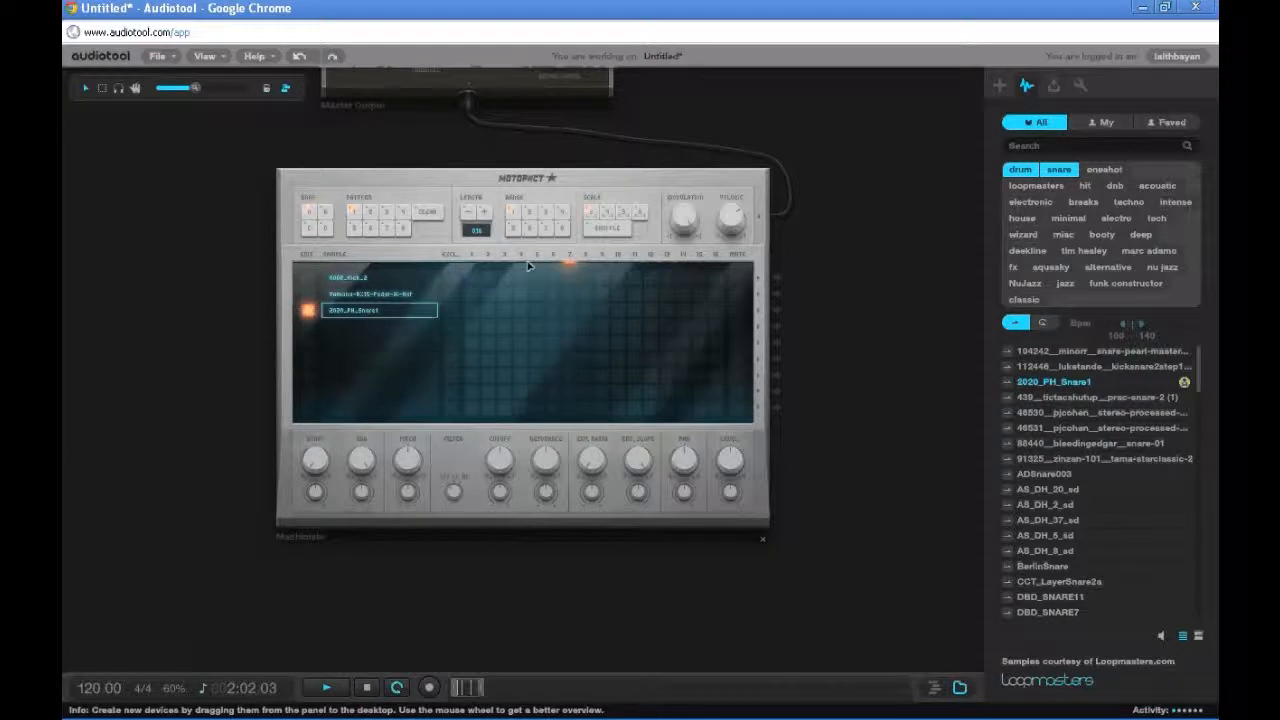
click(472, 279)
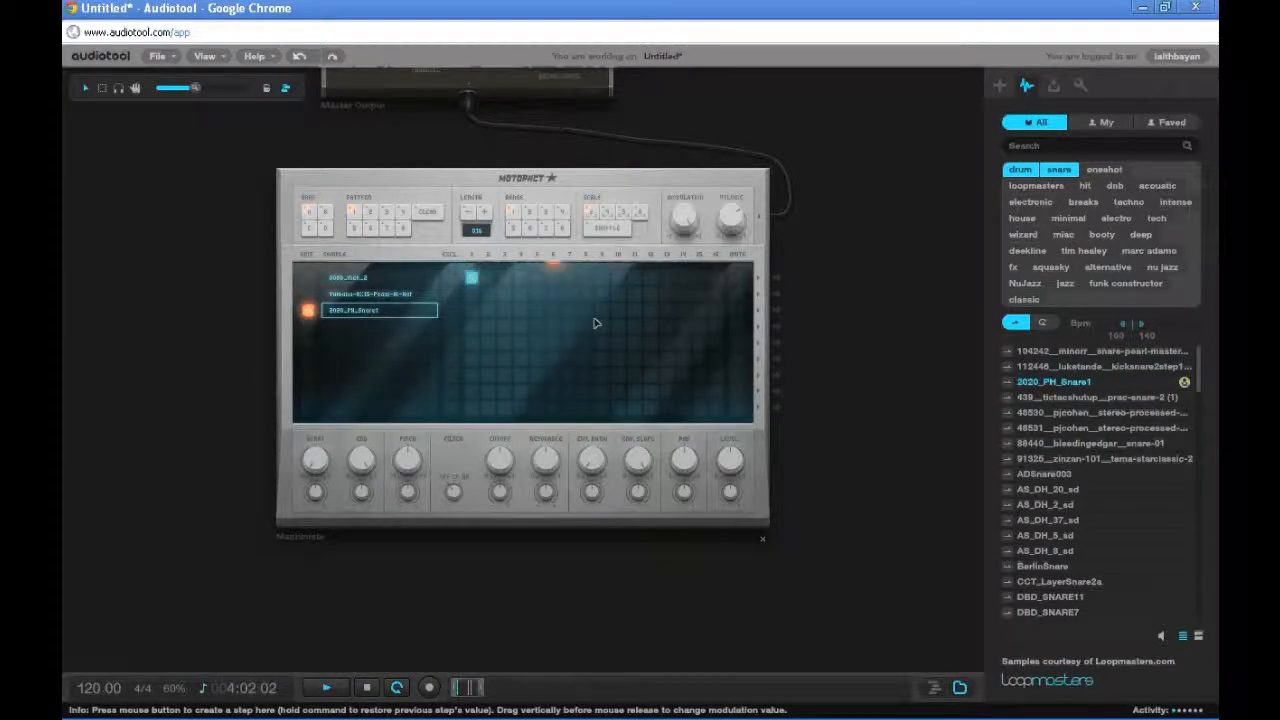
click(601, 278)
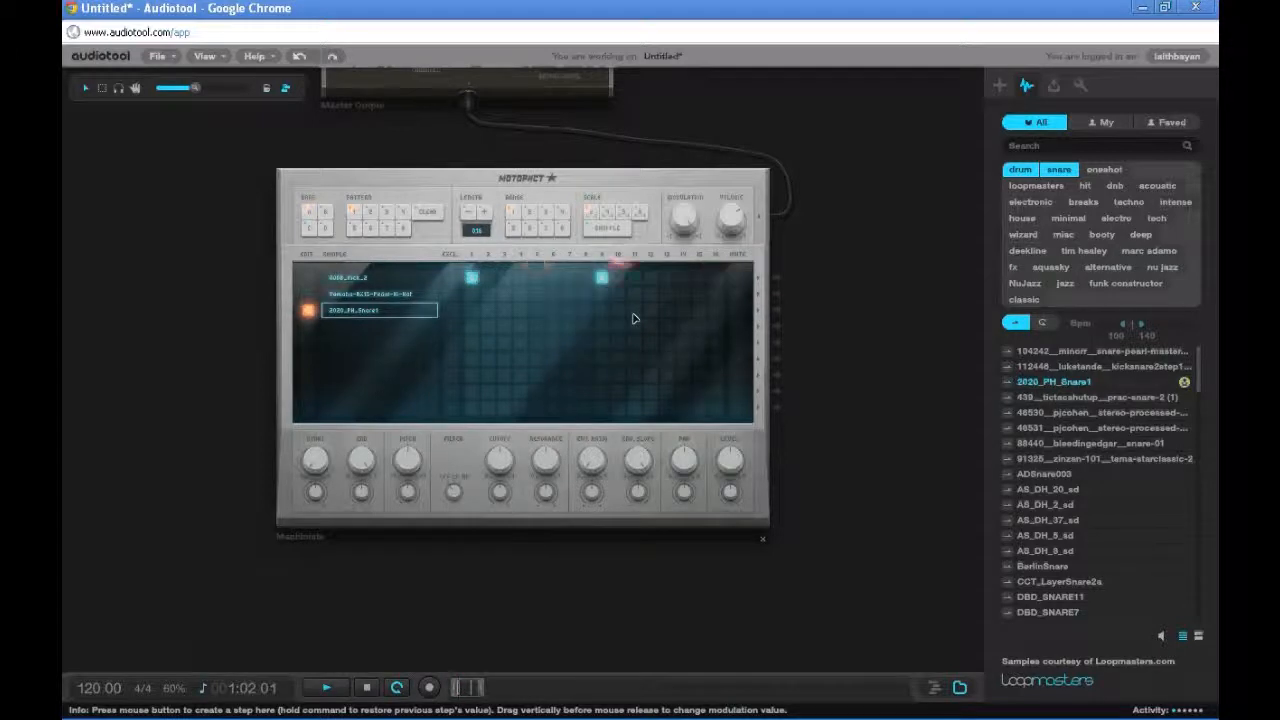
click(505, 296)
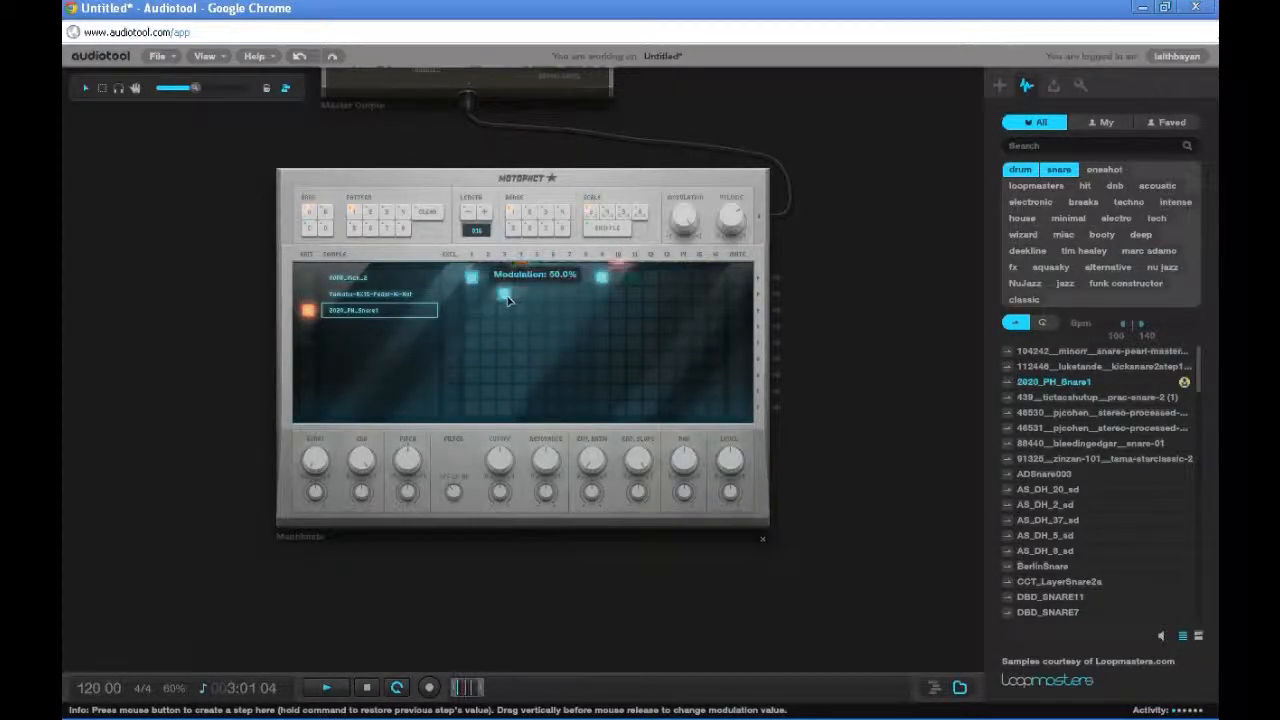
click(633, 296)
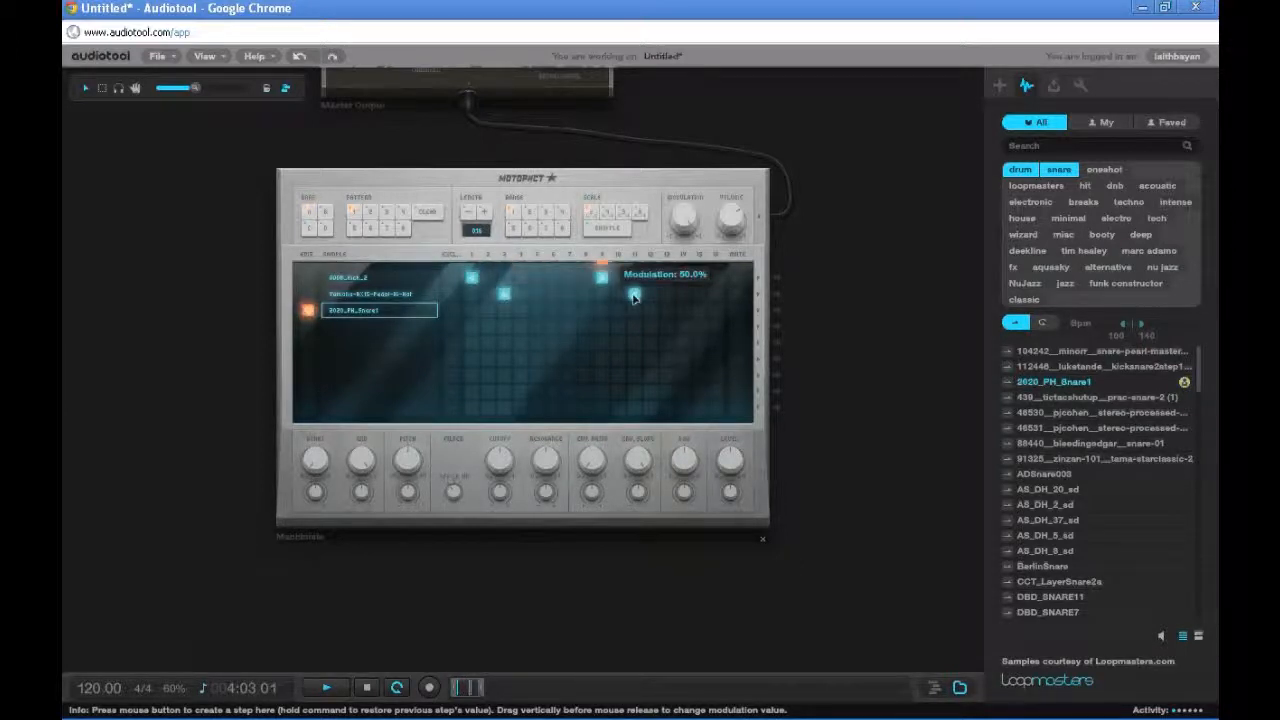
click(633, 297)
click(505, 294)
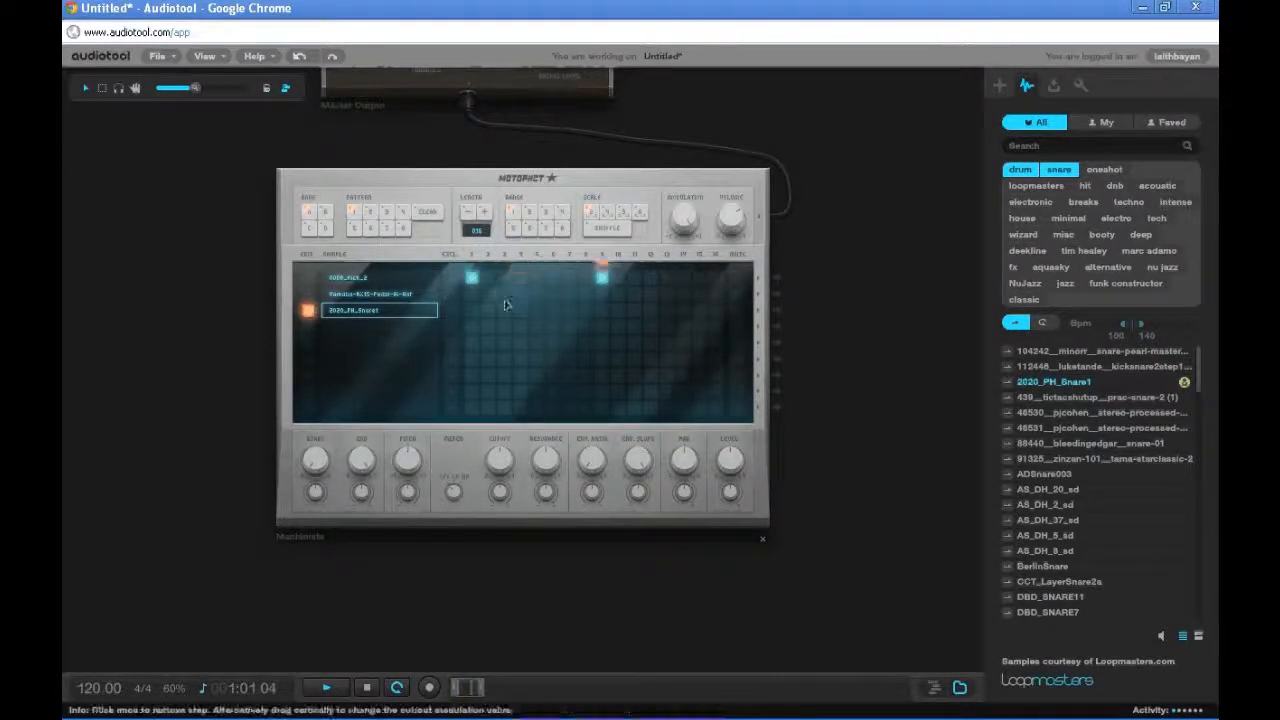
Place snare hits on steps 5 and 13, trying neighbouring steps by ear while the pattern plays.
click(504, 310)
click(633, 311)
click(634, 311)
click(665, 312)
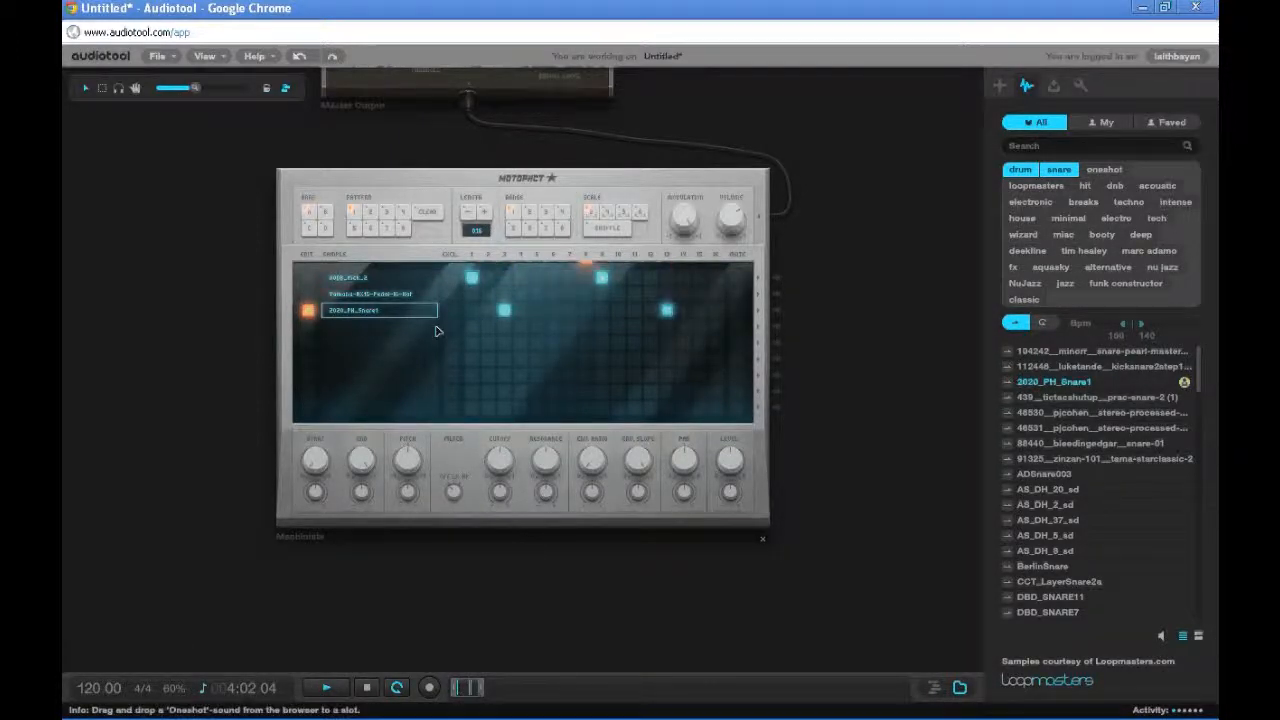
click(505, 311)
click(520, 312)
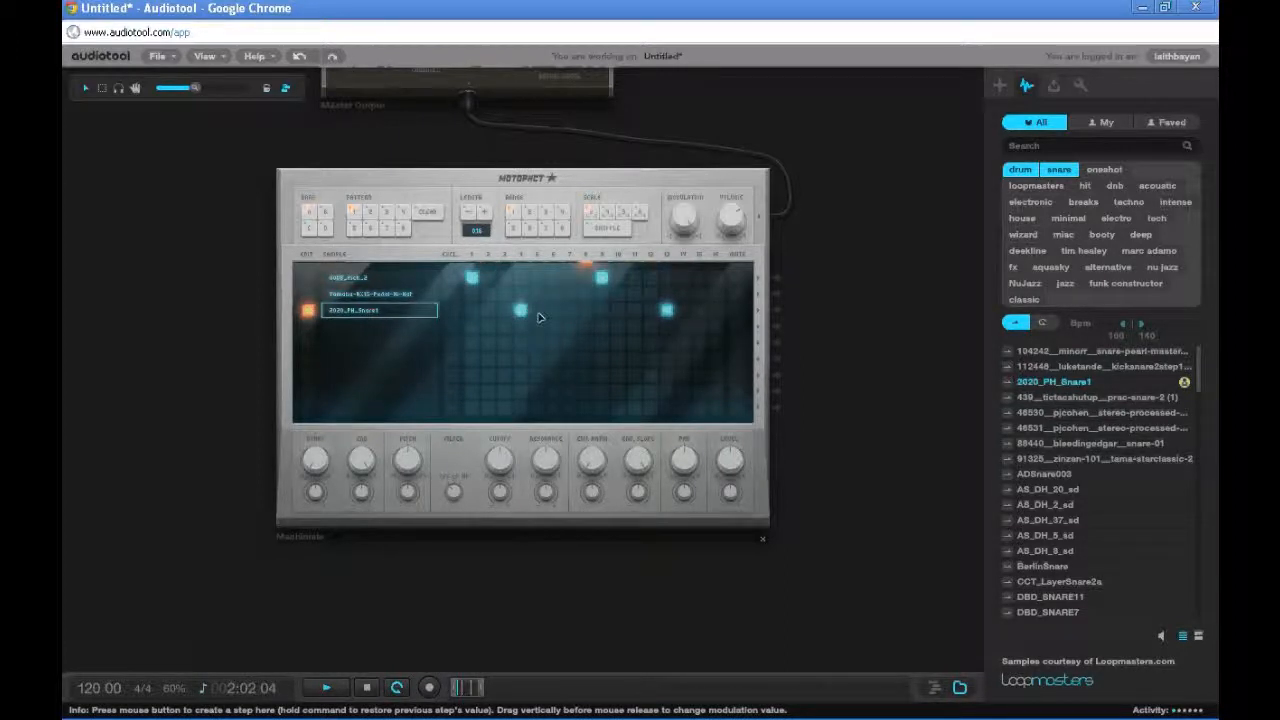
click(522, 312)
click(537, 312)
click(669, 312)
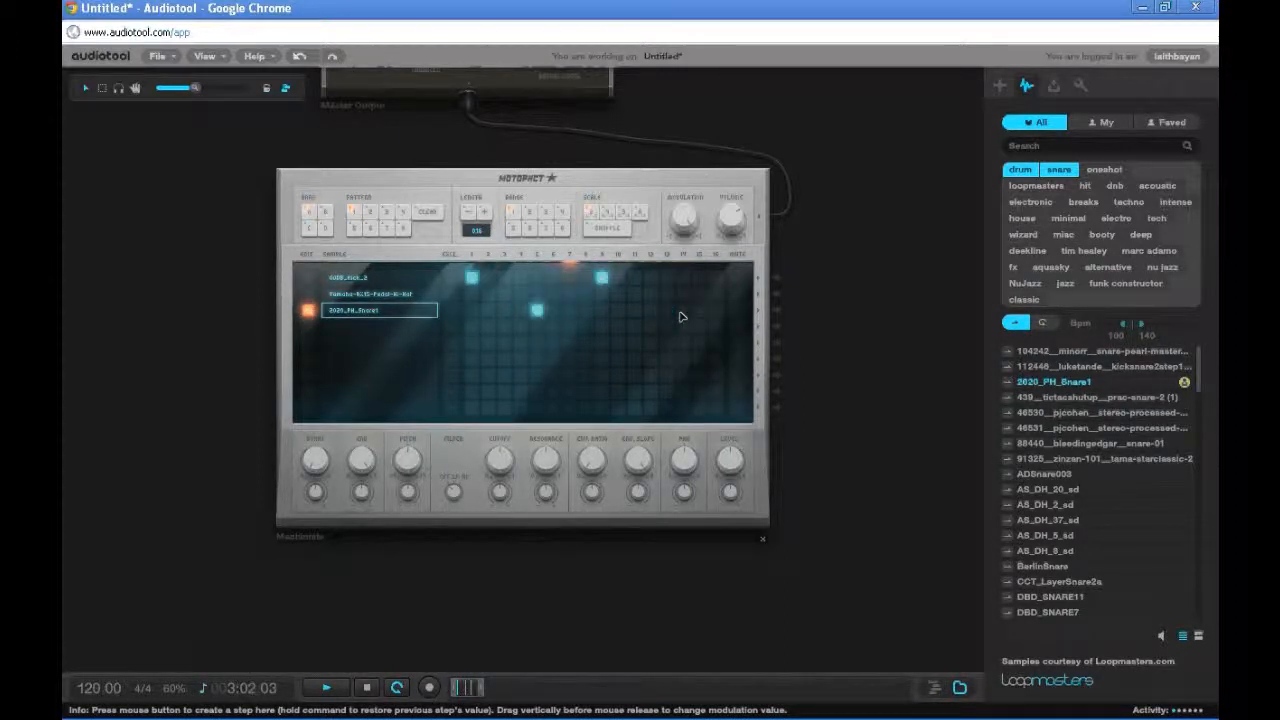
click(680, 313)
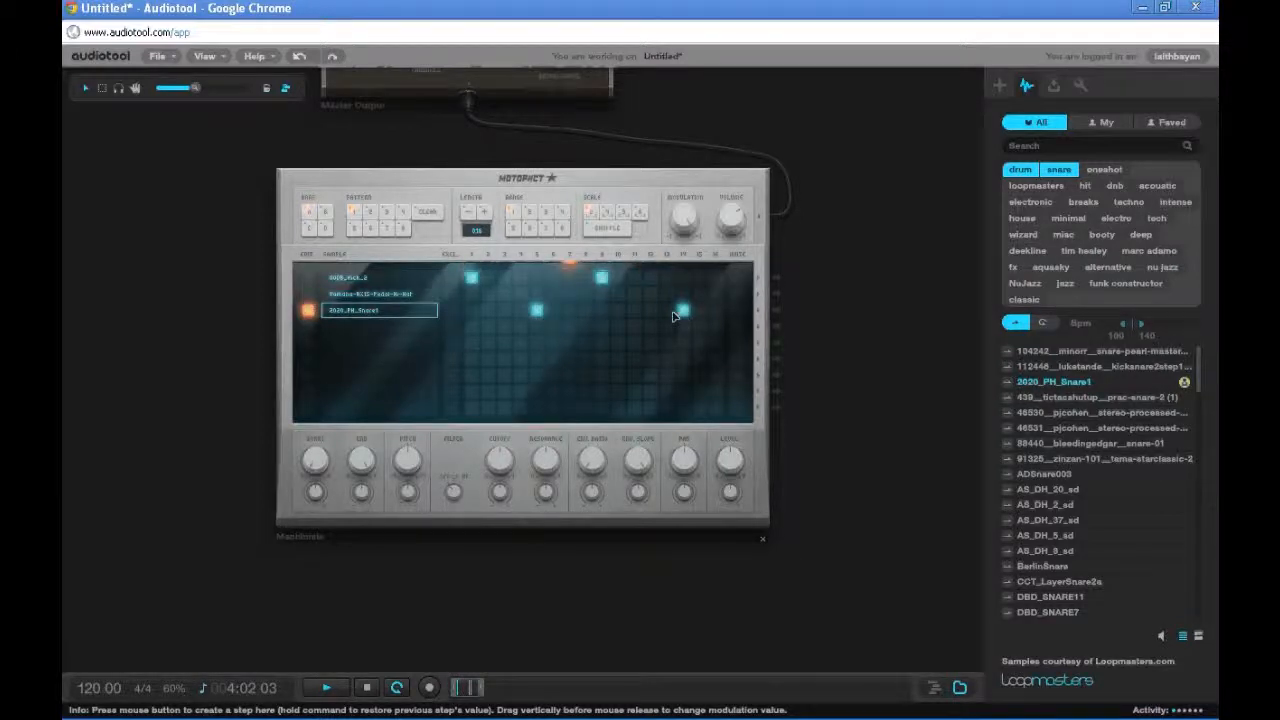
click(672, 313)
click(682, 313)
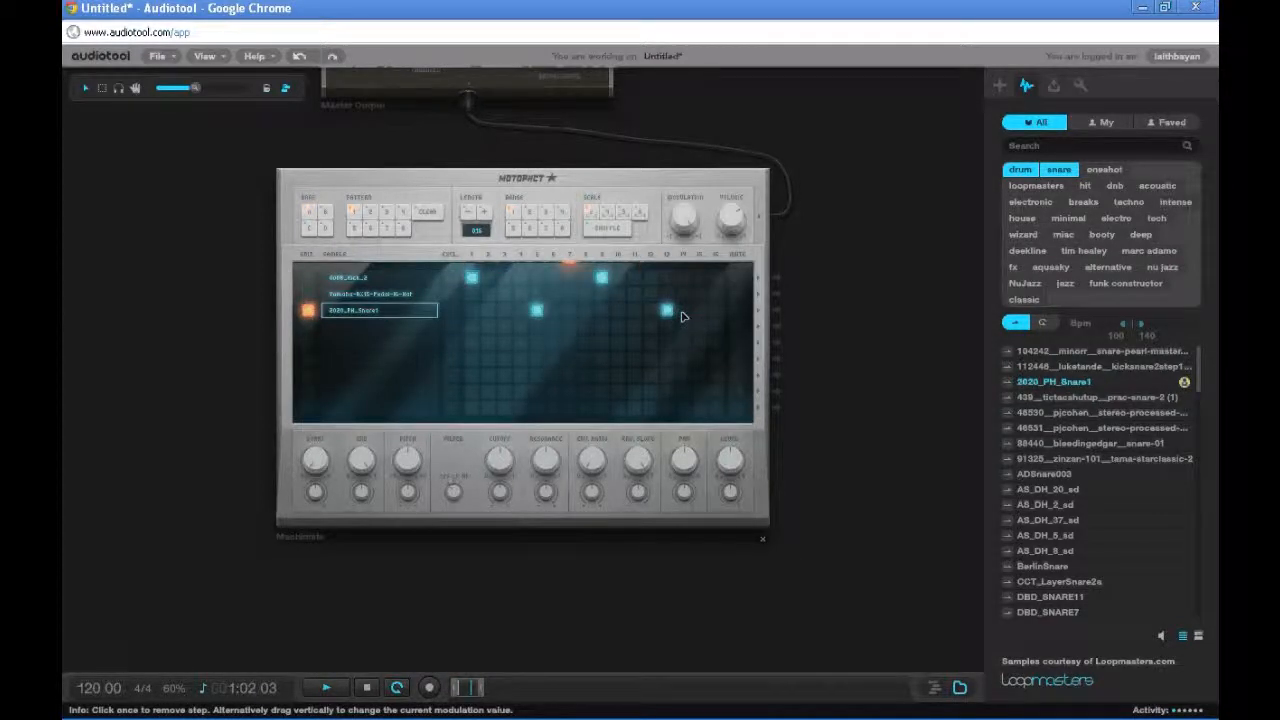
Place hi-hat hits on steps 5, 6, 7, 13 and 14 of the second row.
mouse_move(536, 310)
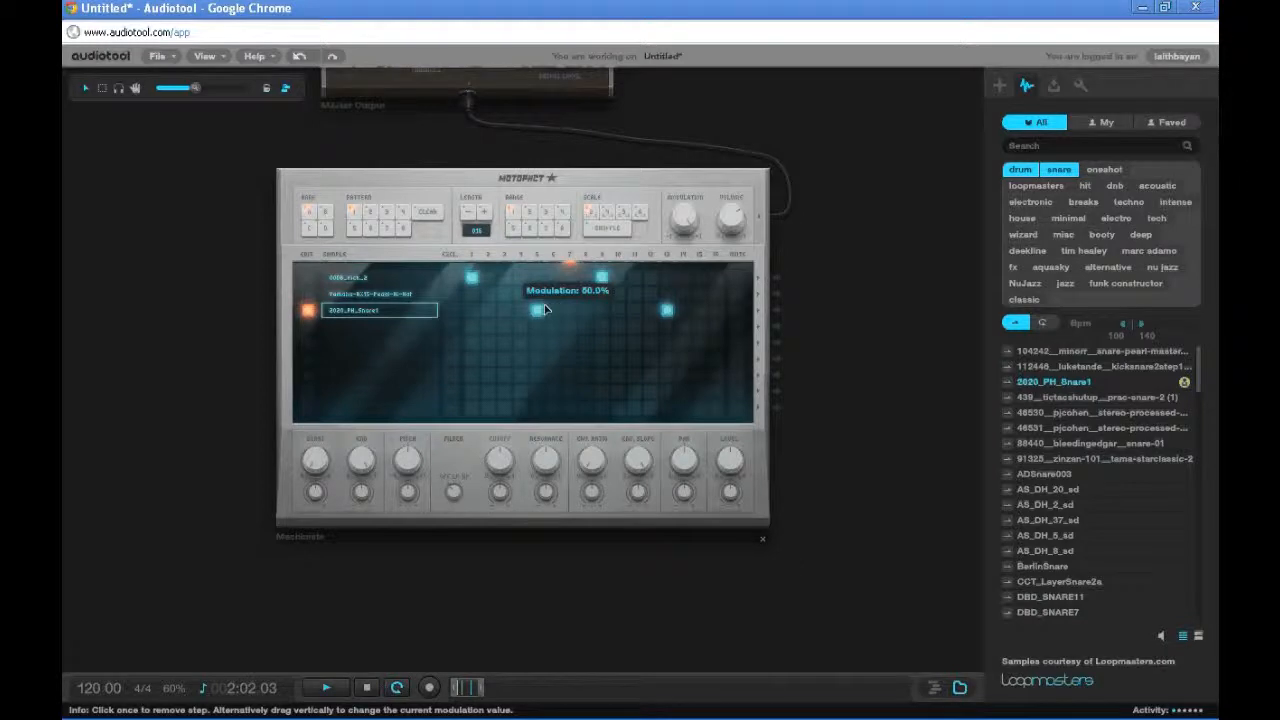
click(539, 298)
click(551, 298)
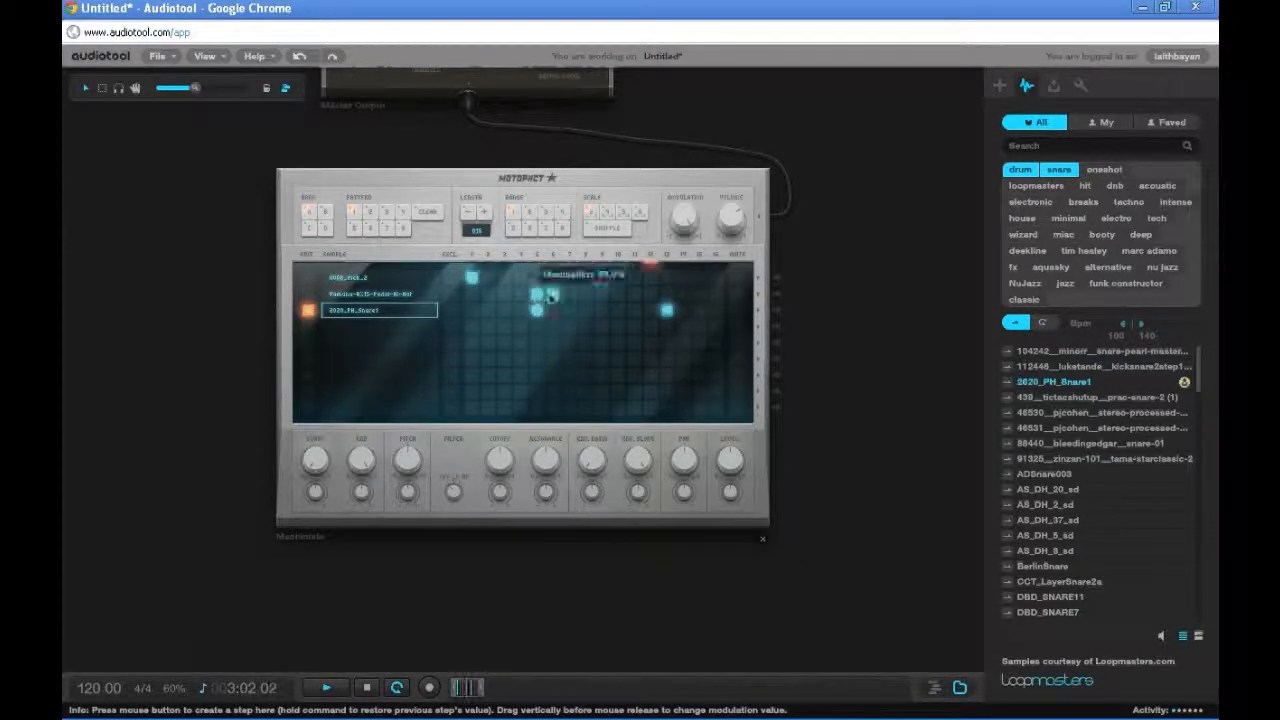
click(568, 294)
click(601, 277)
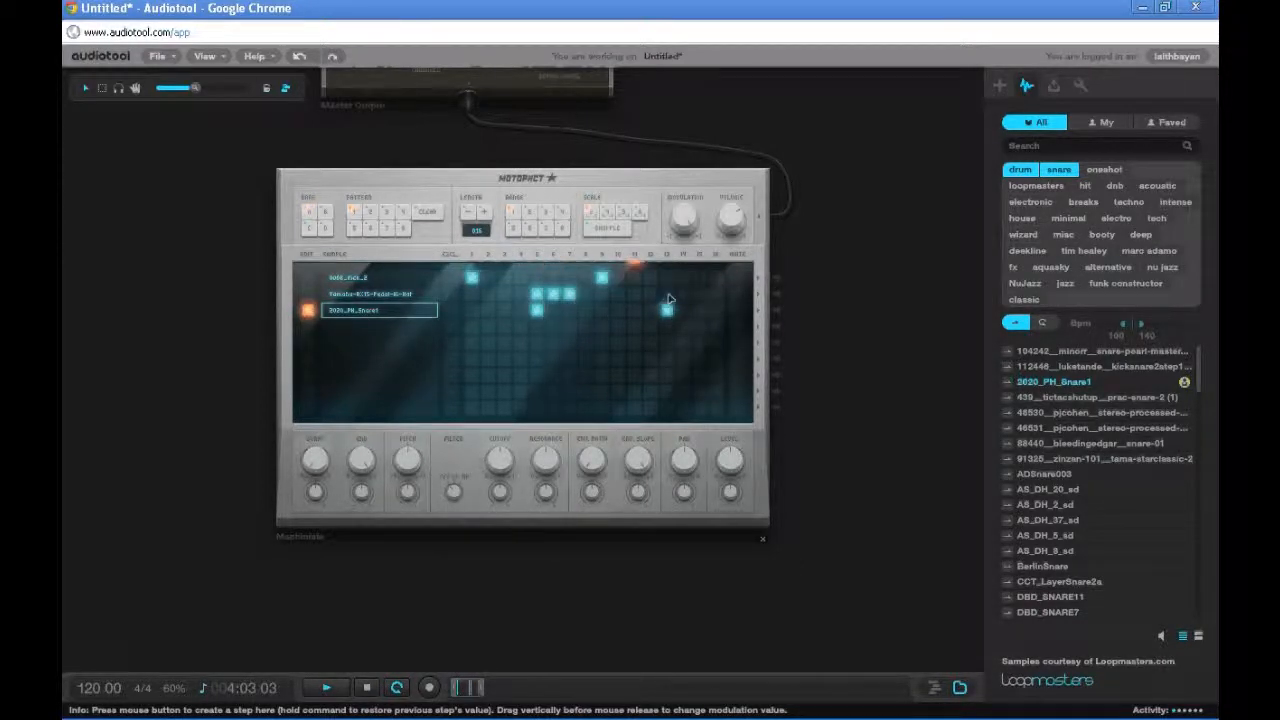
click(669, 295)
click(682, 296)
click(698, 296)
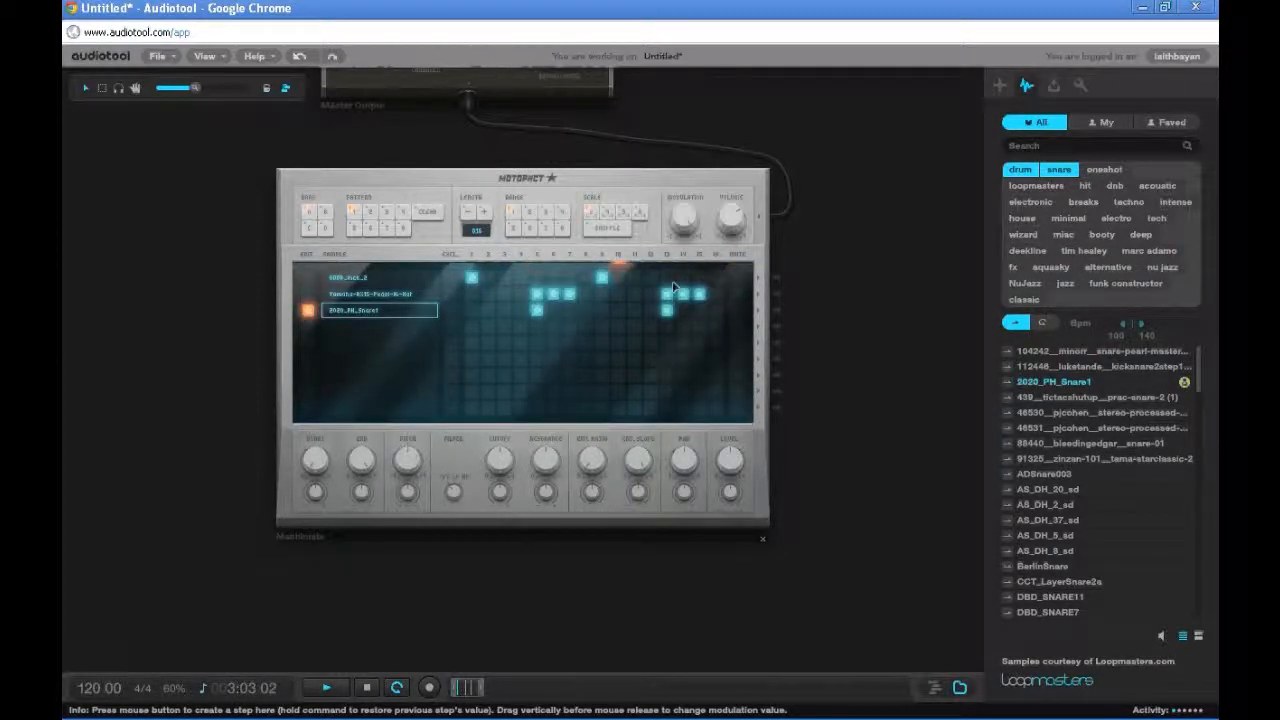
click(699, 297)
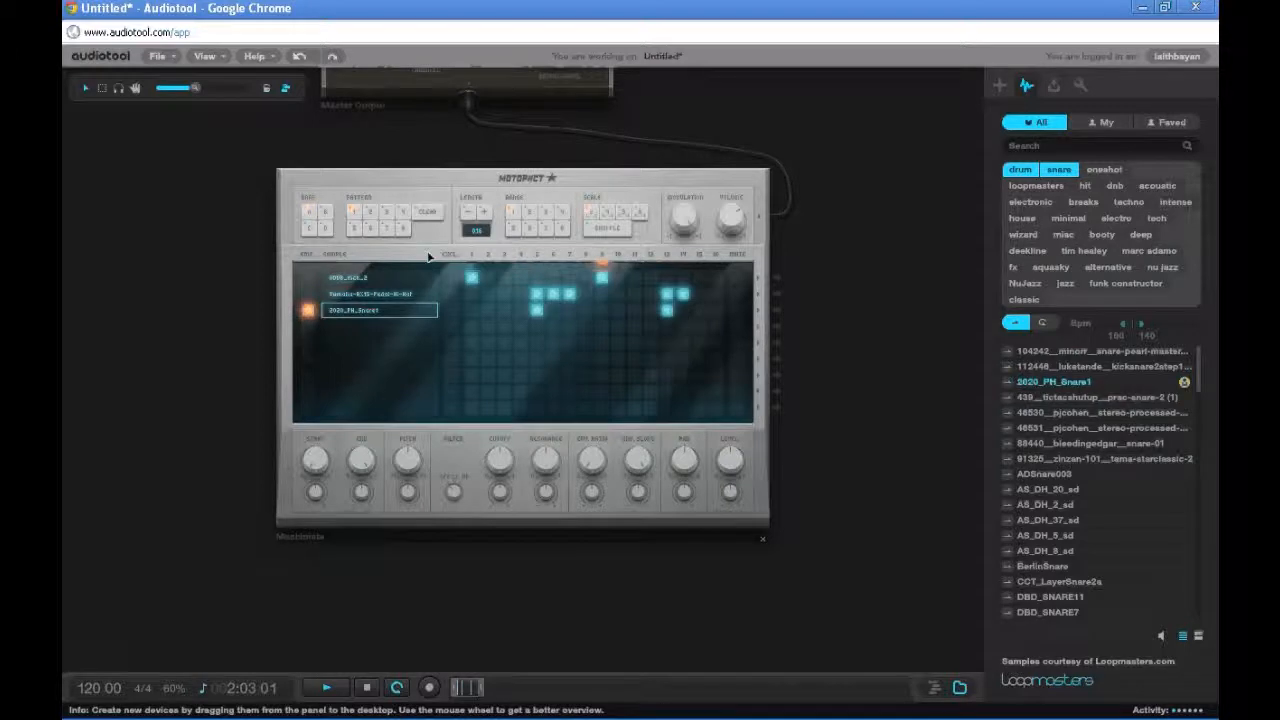
Restart playback of the pattern and set its scale to 3 notes per beat.
click(365, 688)
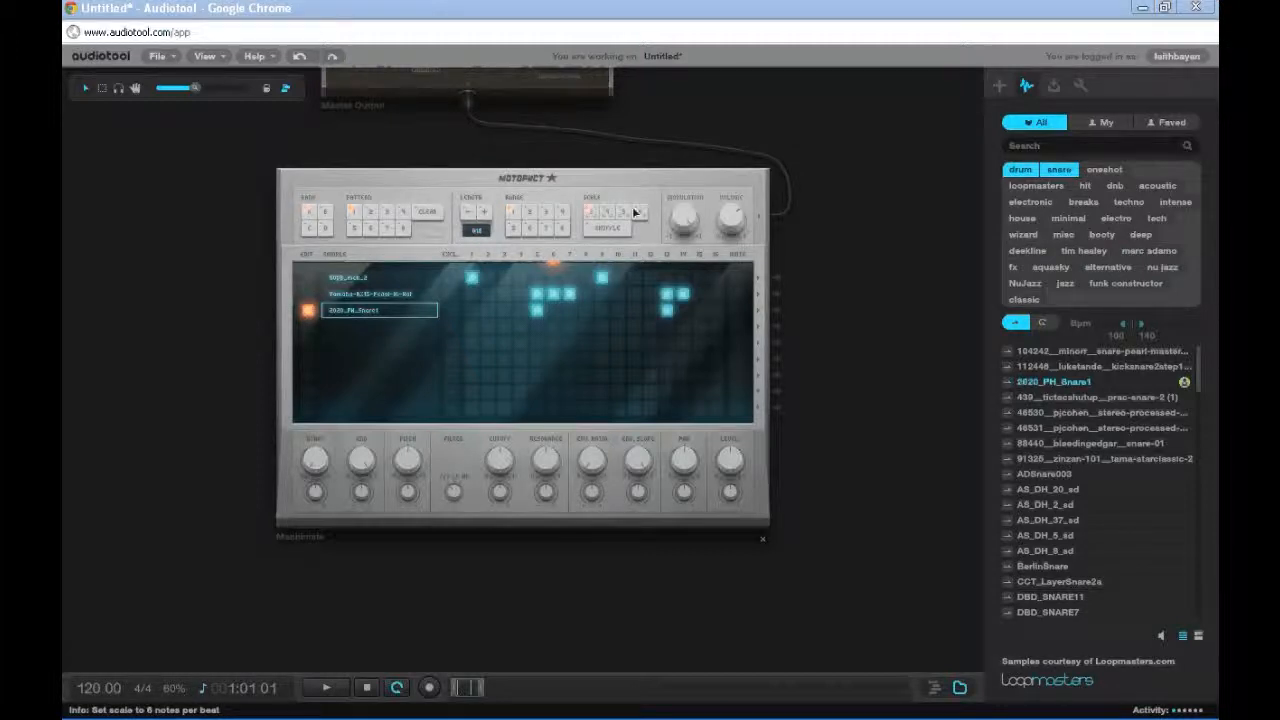
click(328, 689)
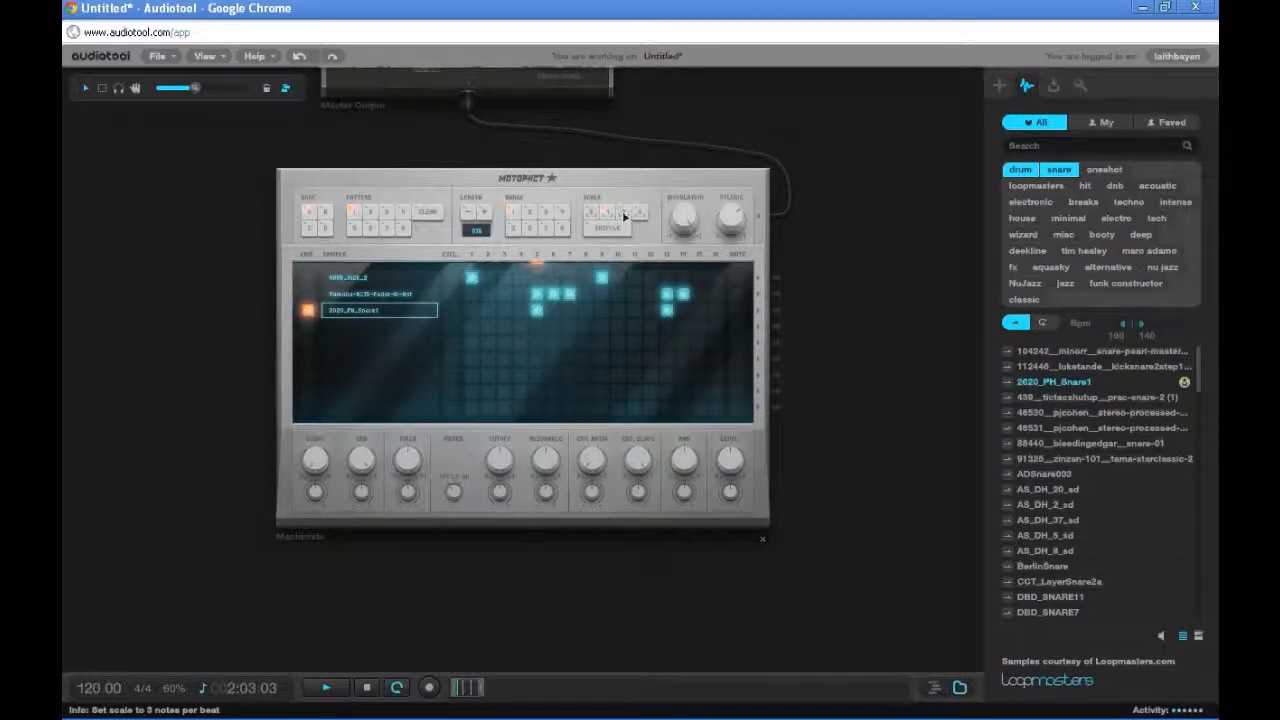
click(624, 216)
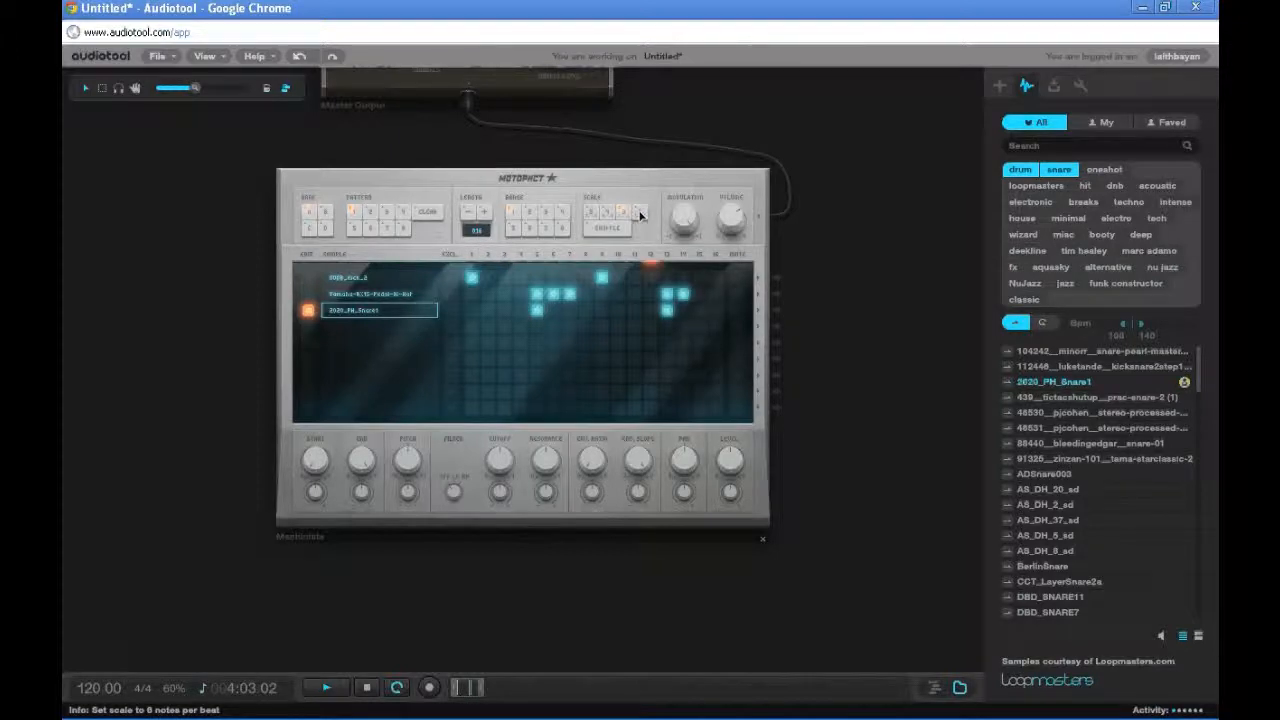
Try the pattern at 6 notes per beat and return its scale to 4 notes per beat.
click(641, 216)
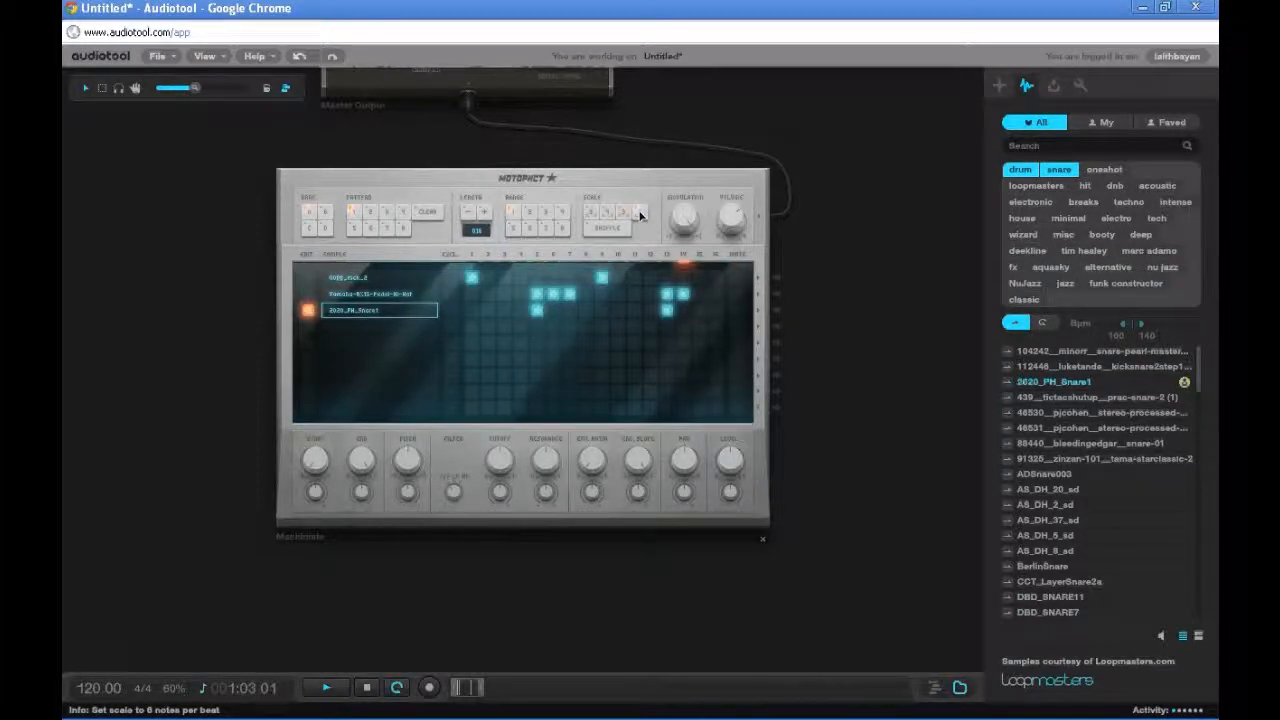
click(640, 215)
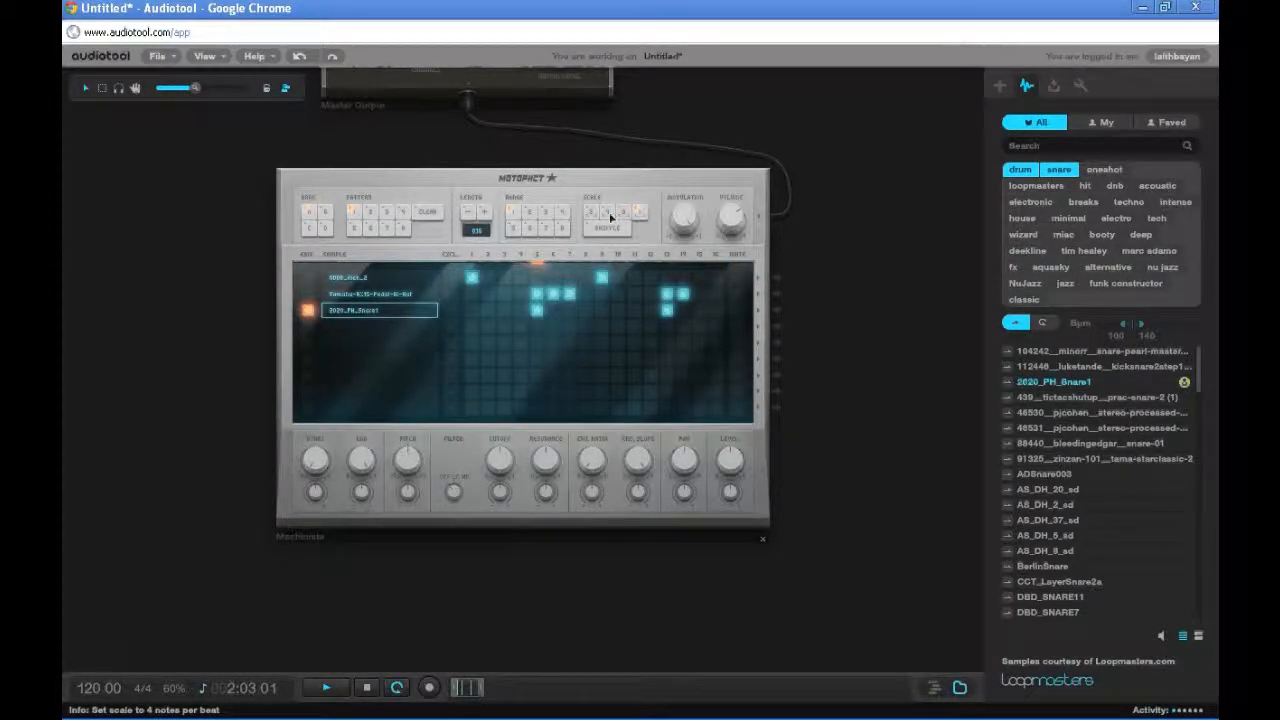
click(589, 213)
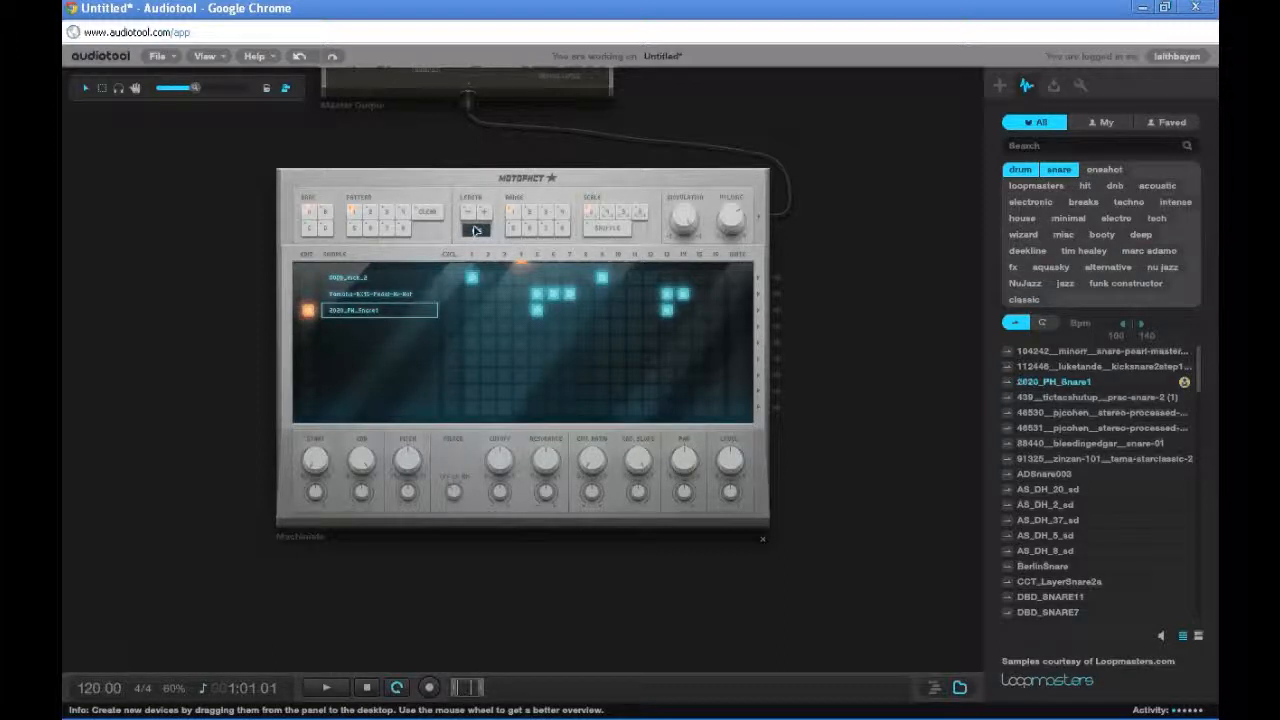
View the pattern's step ranges 17-32 and 33-48 and return the display to steps 1-16.
click(527, 209)
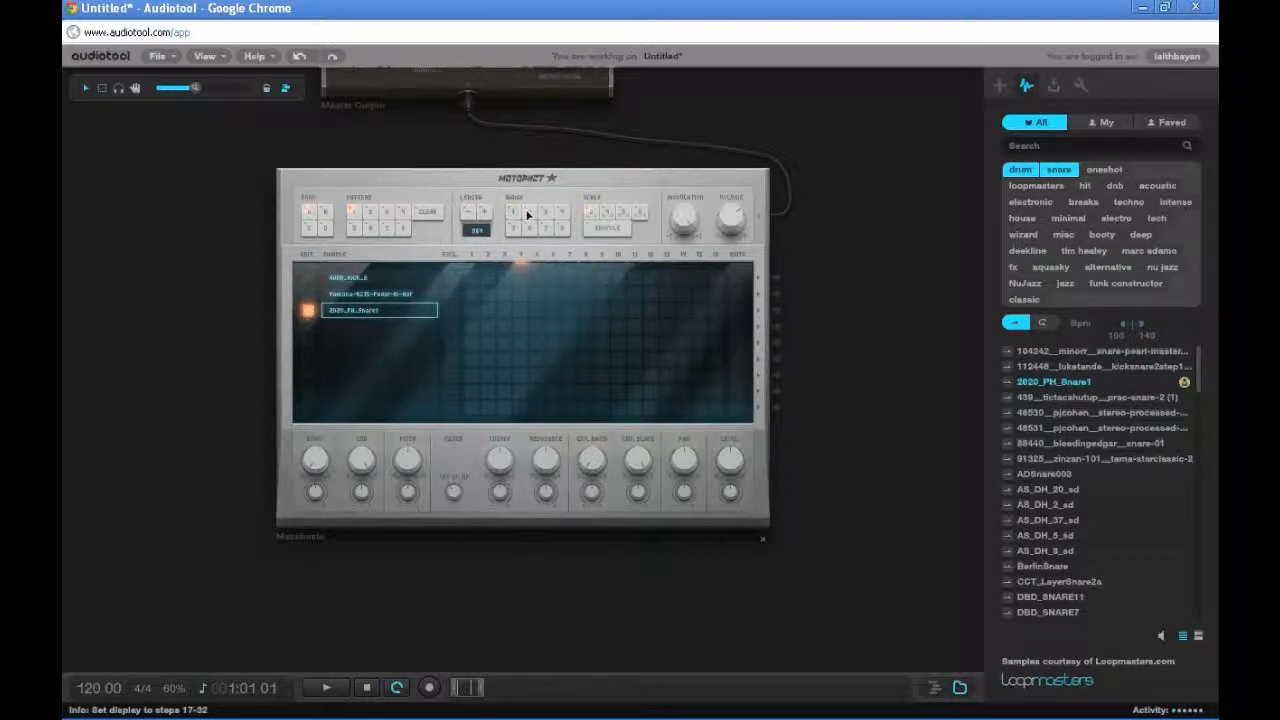
click(546, 214)
click(514, 213)
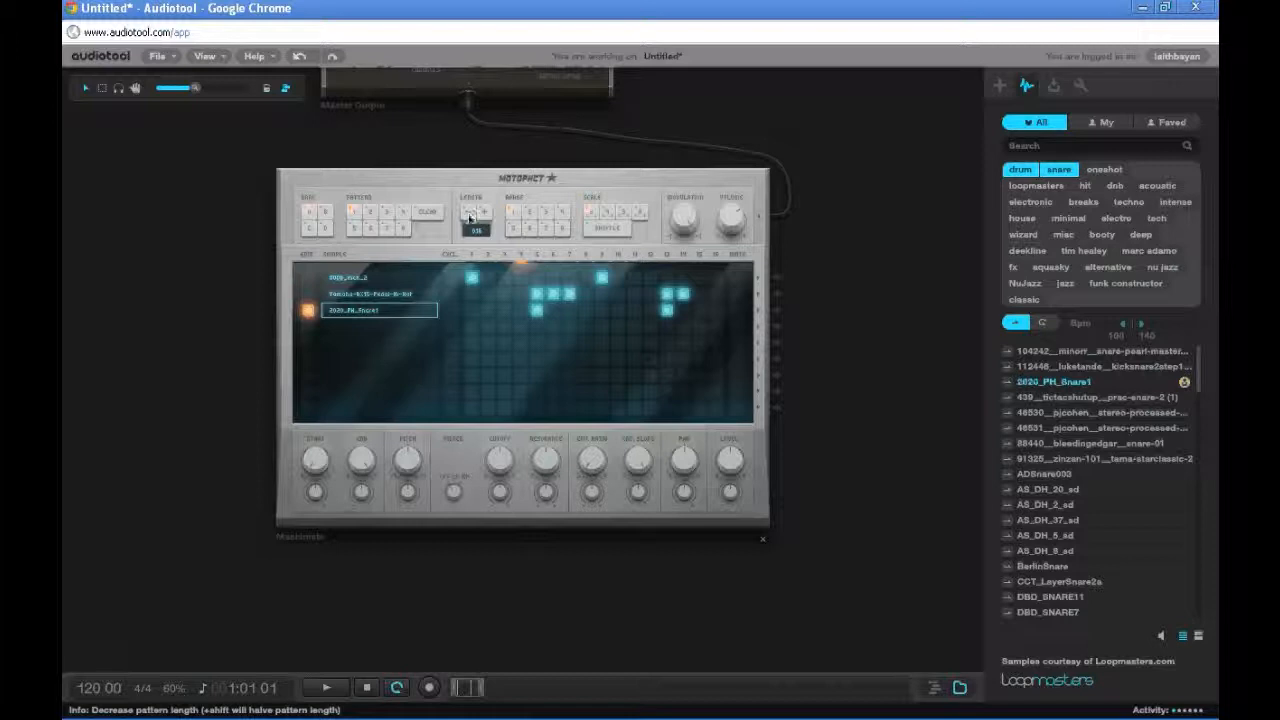
Start playback and raise the modulation to 100% for the kick on step 1, the snare on step 5 and the hi-hats on steps 5 to 7.
mouse_move(472, 279)
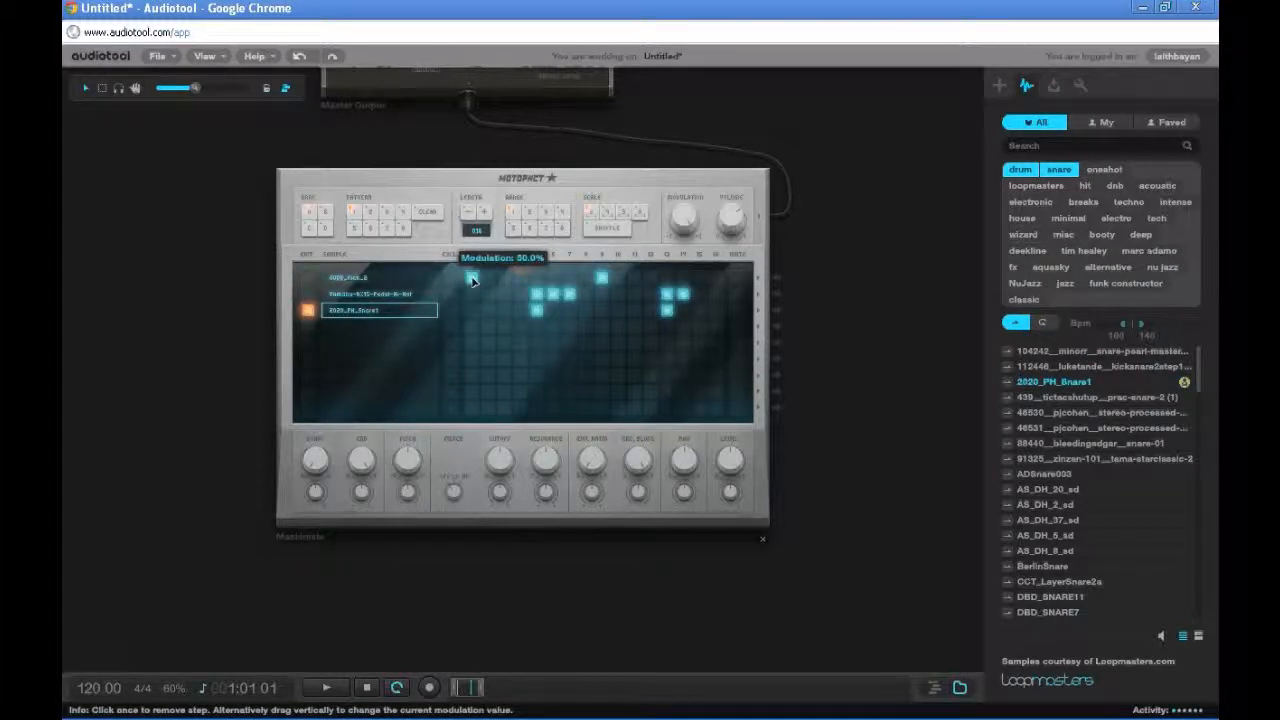
mouse_move(472, 280)
mouse_down()
mouse_move(478, 392)
mouse_move(466, 136)
mouse_move(471, 280)
mouse_up()
click(322, 688)
drag(471, 277, 465, 203)
drag(537, 309, 541, 226)
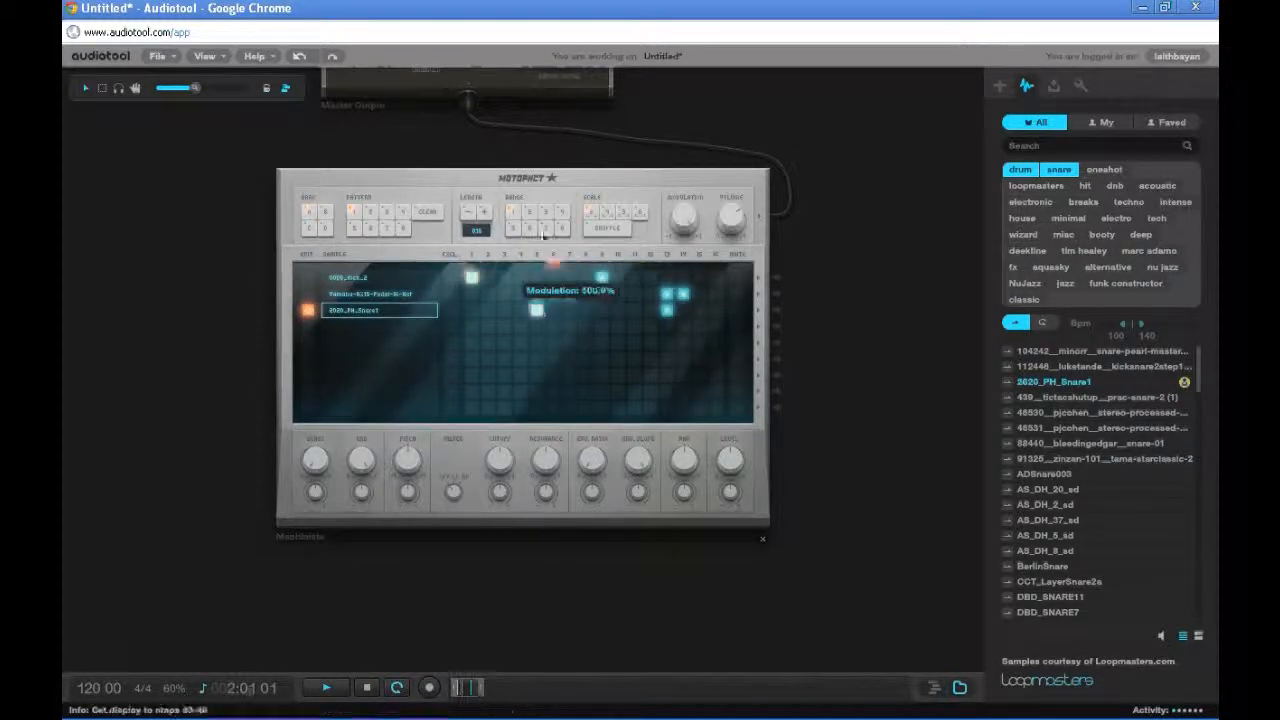
drag(538, 299, 548, 133)
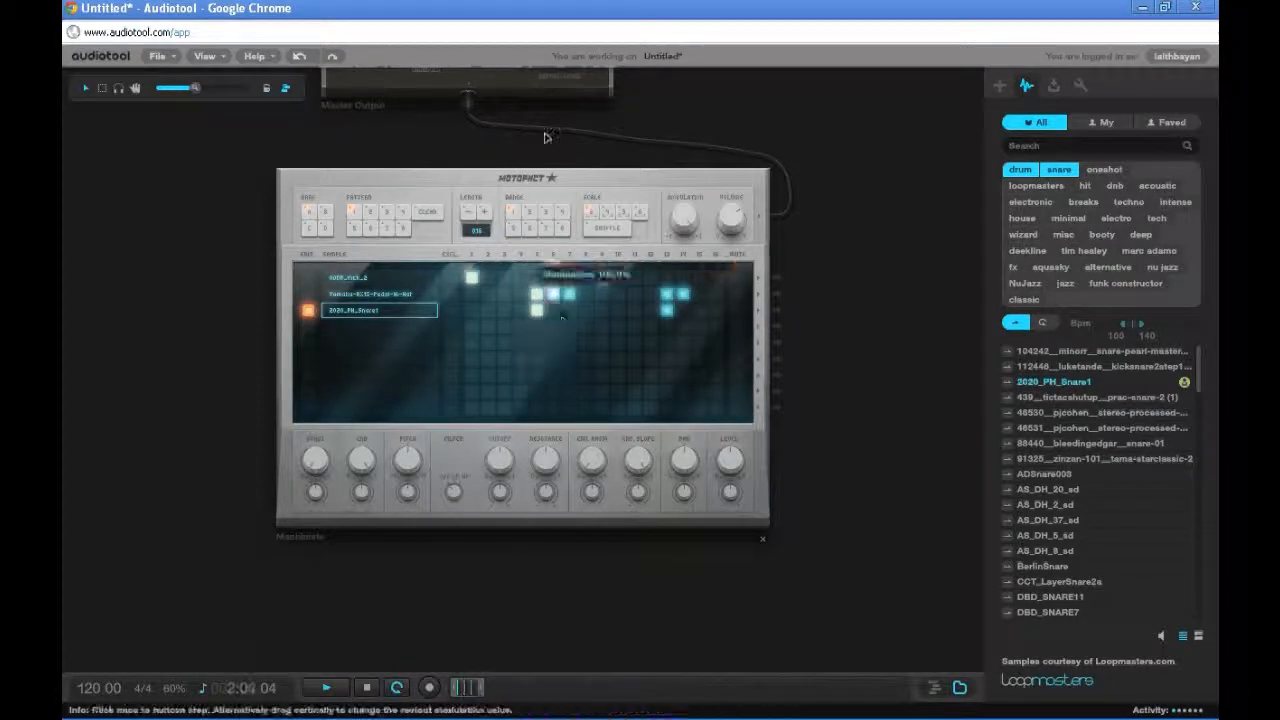
drag(571, 295, 566, 89)
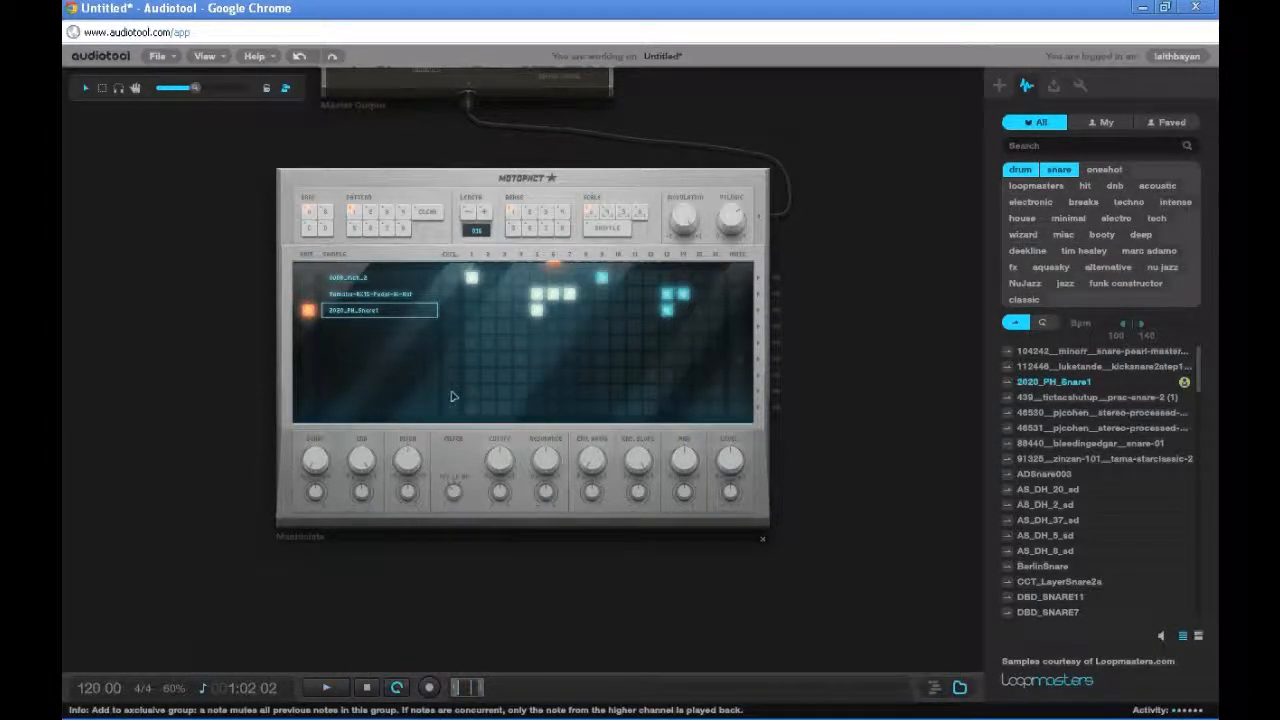
Lower the modulation of the kick on step 1 and the snare on step 5 back to their original level.
drag(471, 277, 471, 370)
drag(537, 309, 569, 294)
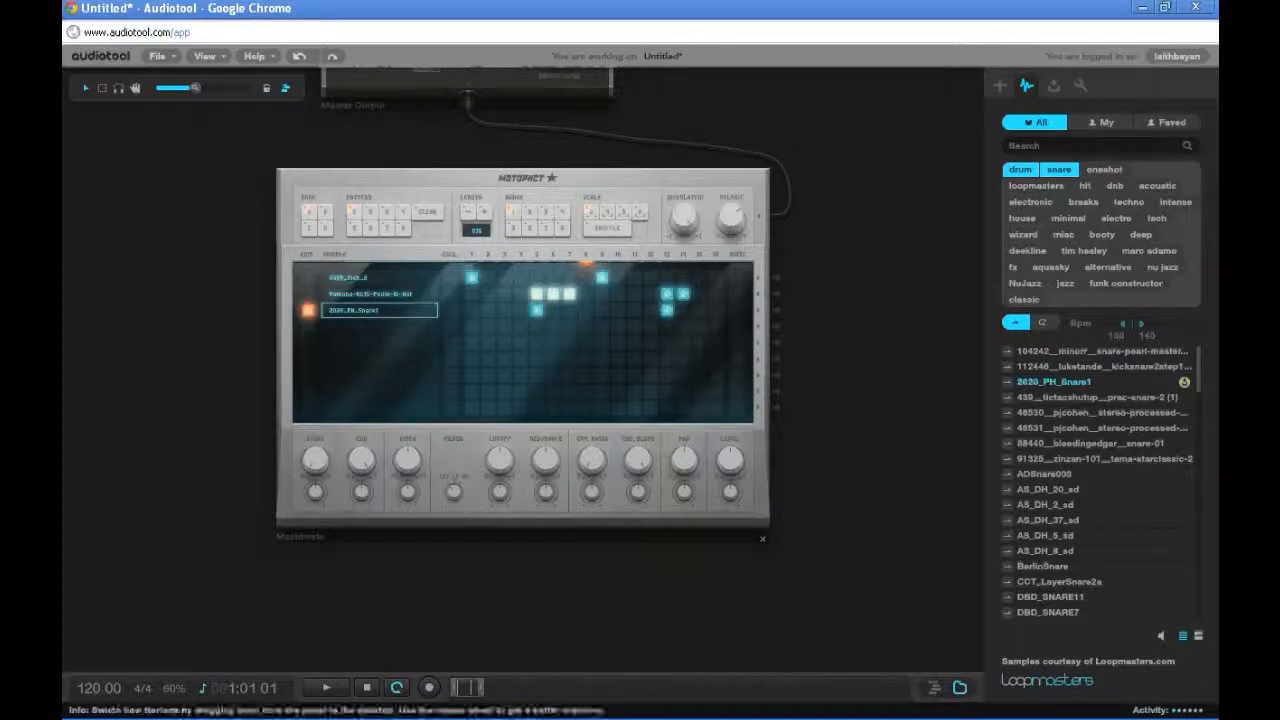
Reveal the timeline, add a Machiniste pattern track and create an A1 pattern region in bar 1.
drag(490, 672, 487, 573)
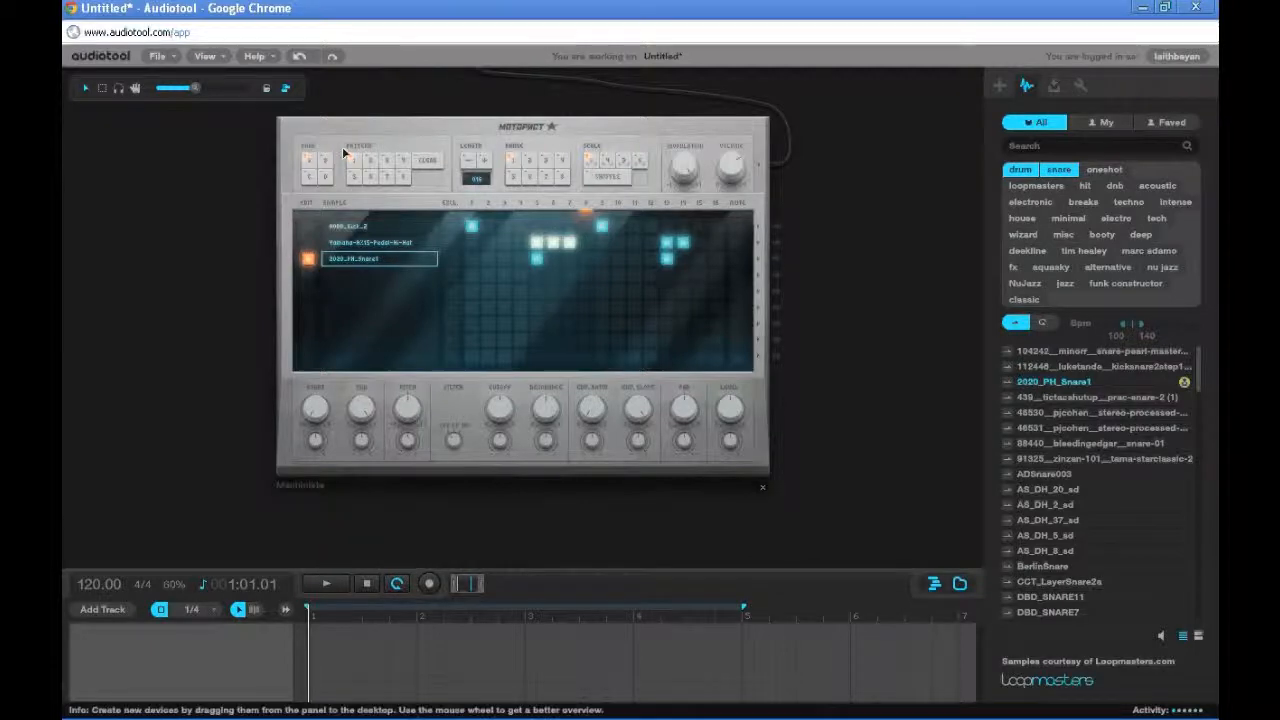
click(102, 609)
mouse_move(120, 647)
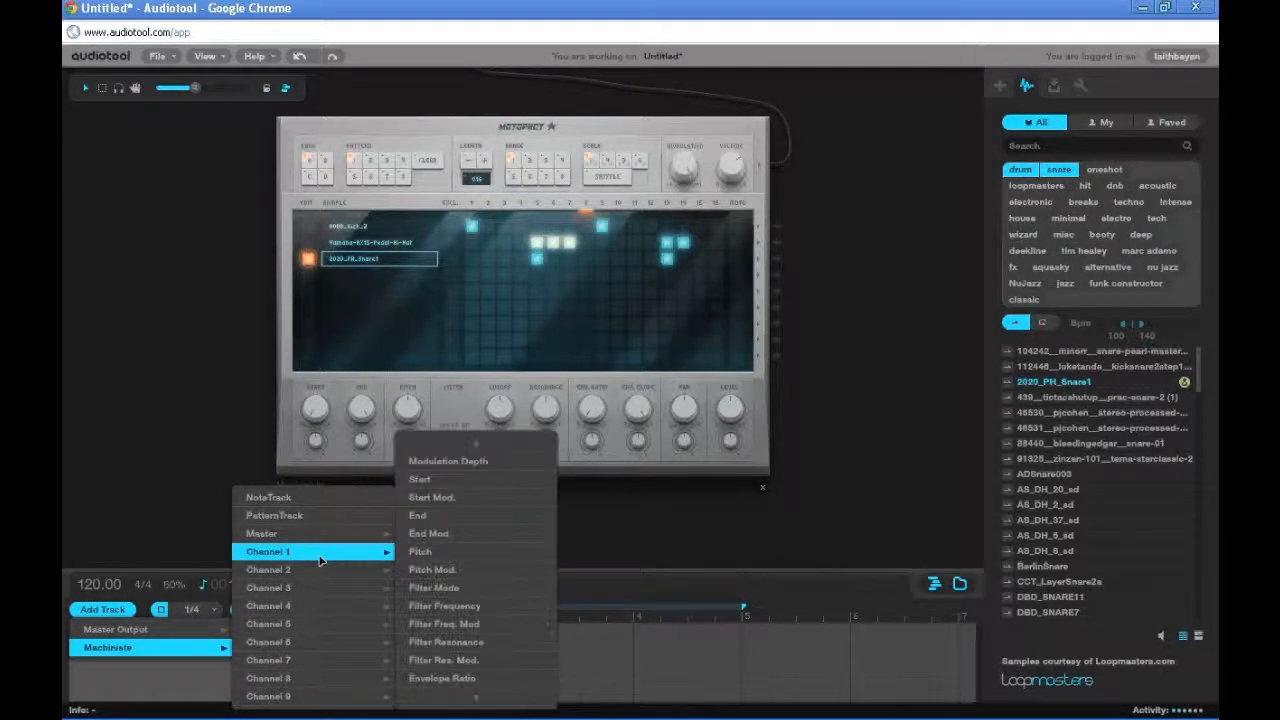
click(310, 517)
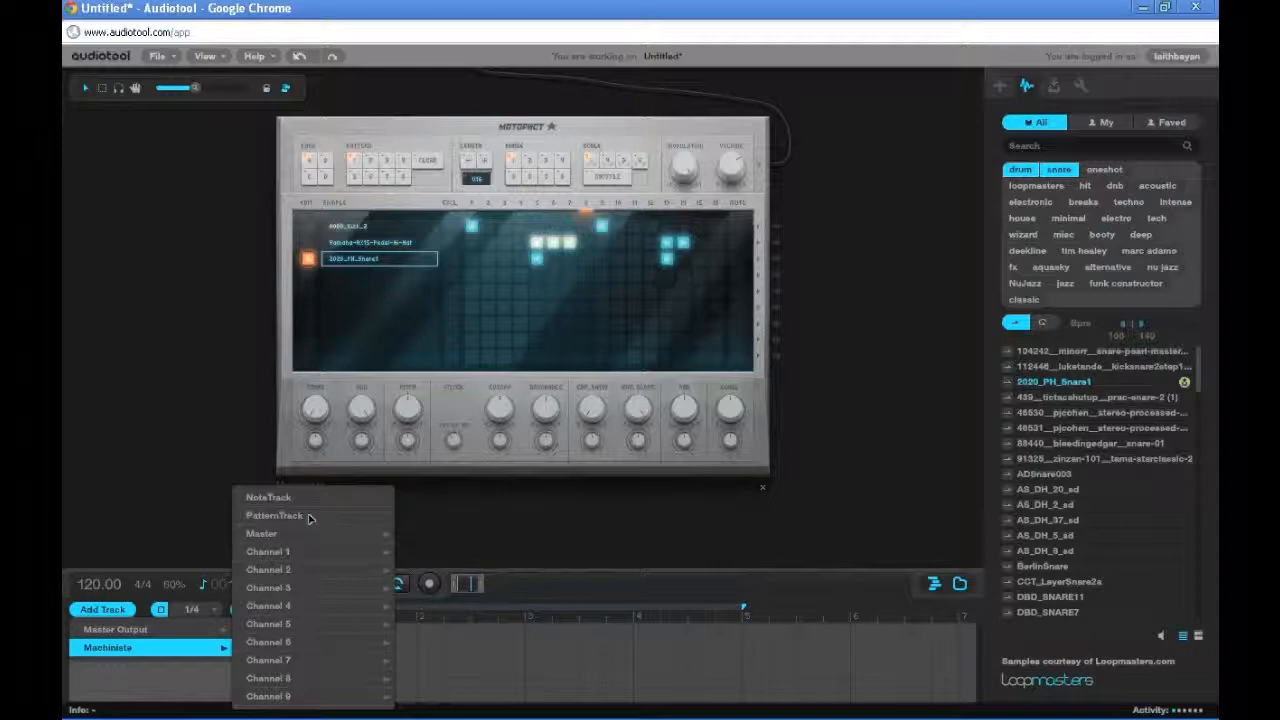
double_click(332, 637)
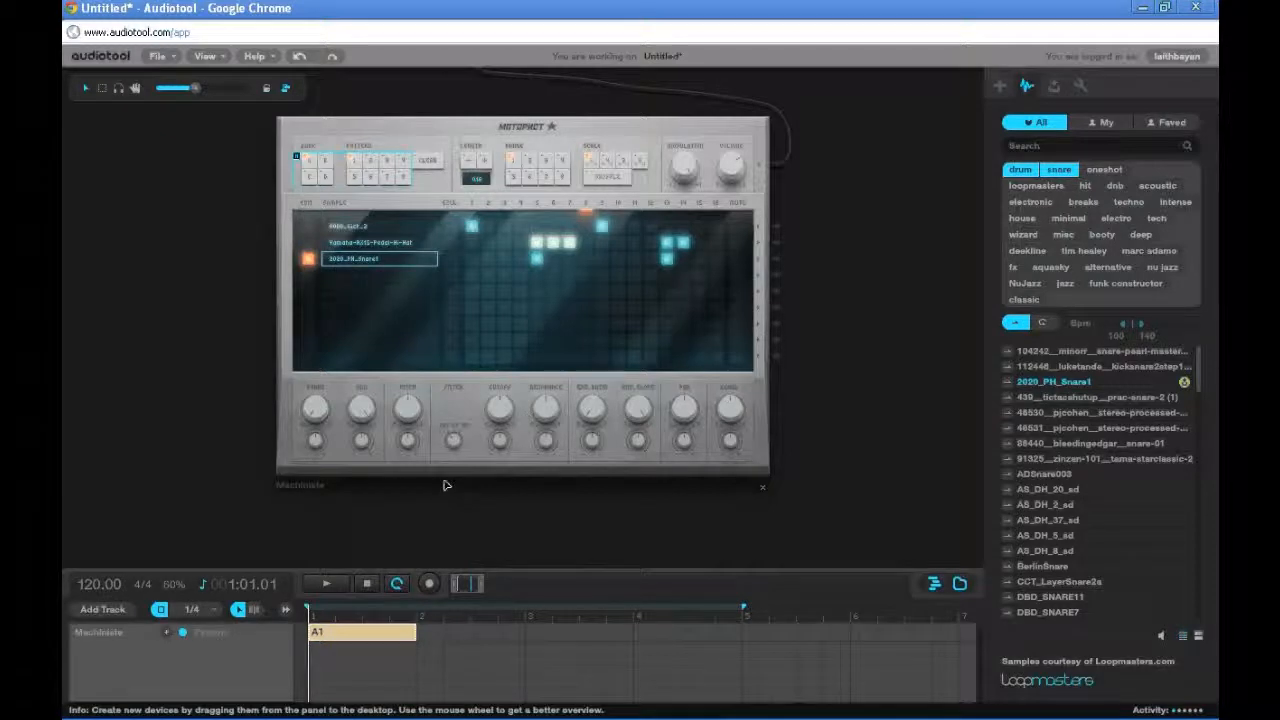
In bank C, pattern 7, place kicks on steps 1, 9 and 14, hi-hats on 1 and 5, and snares on 5, 11 and 14.
click(309, 178)
click(382, 178)
click(471, 243)
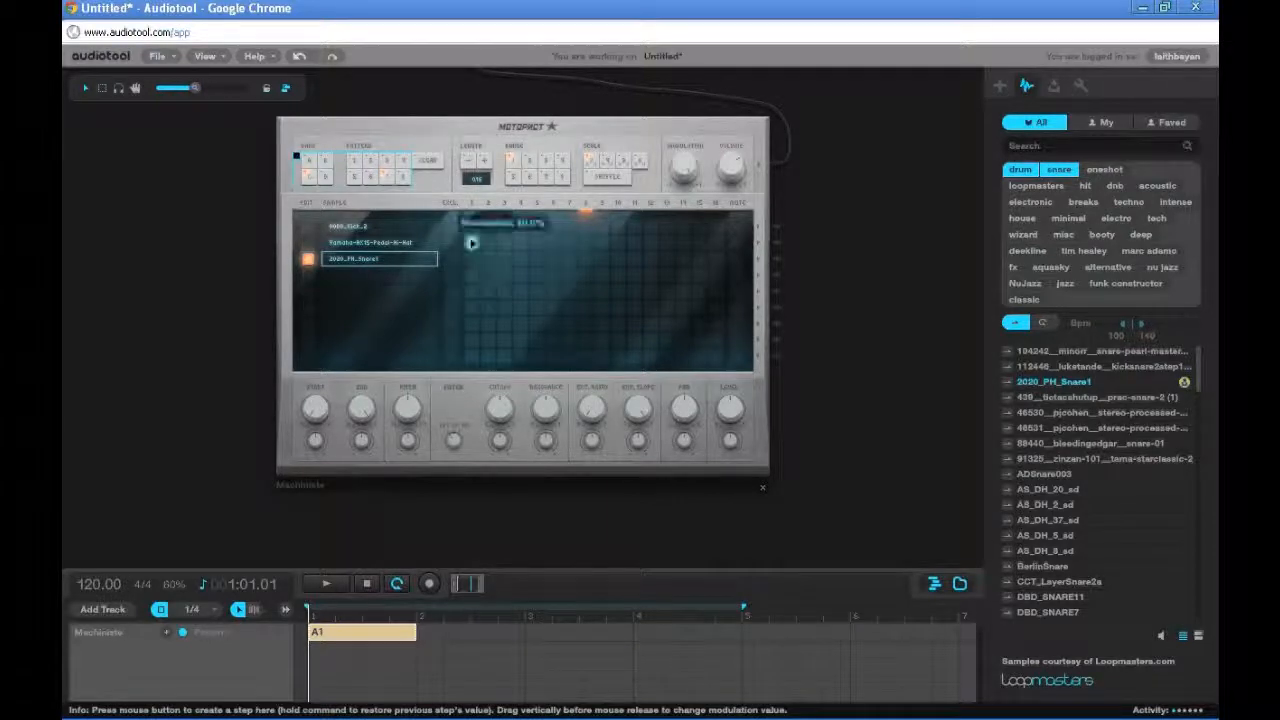
click(536, 243)
click(536, 260)
click(602, 227)
click(634, 260)
click(682, 260)
click(680, 227)
click(471, 227)
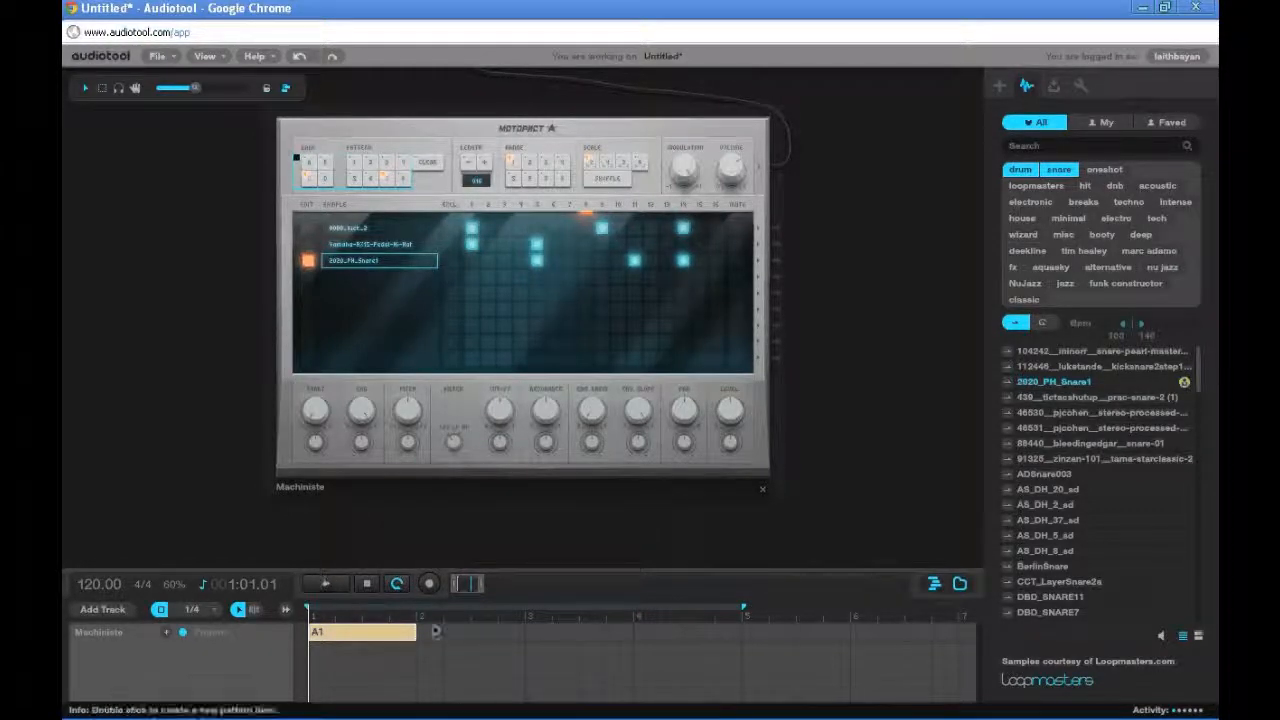
Add a second pattern region in bar 2 of the Machiniste track and switch it to pattern C7.
double_click(433, 634)
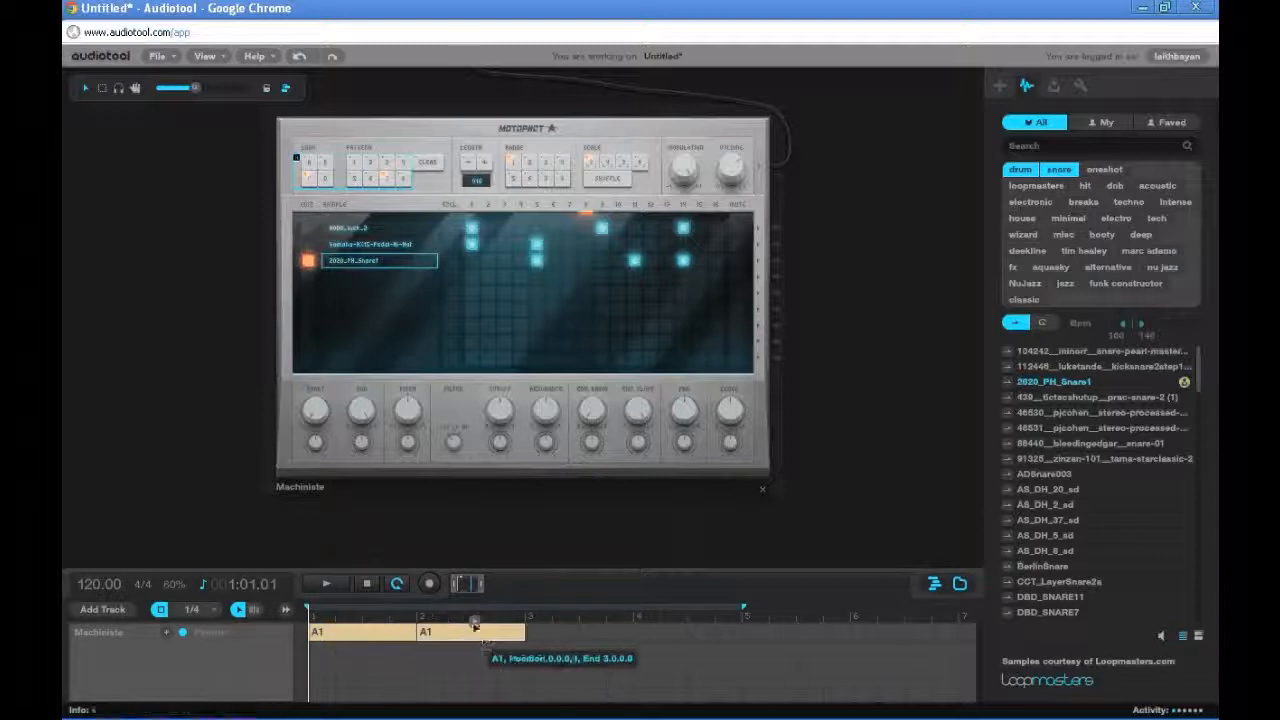
right_click(478, 625)
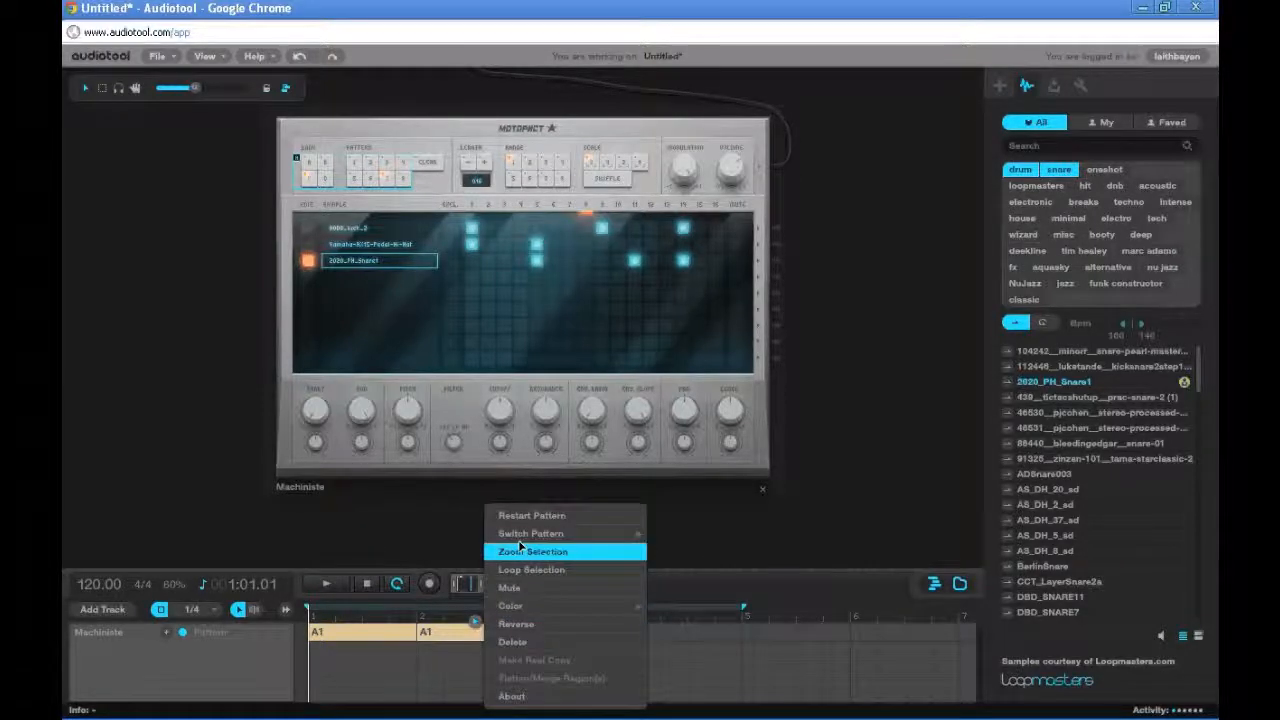
mouse_move(518, 540)
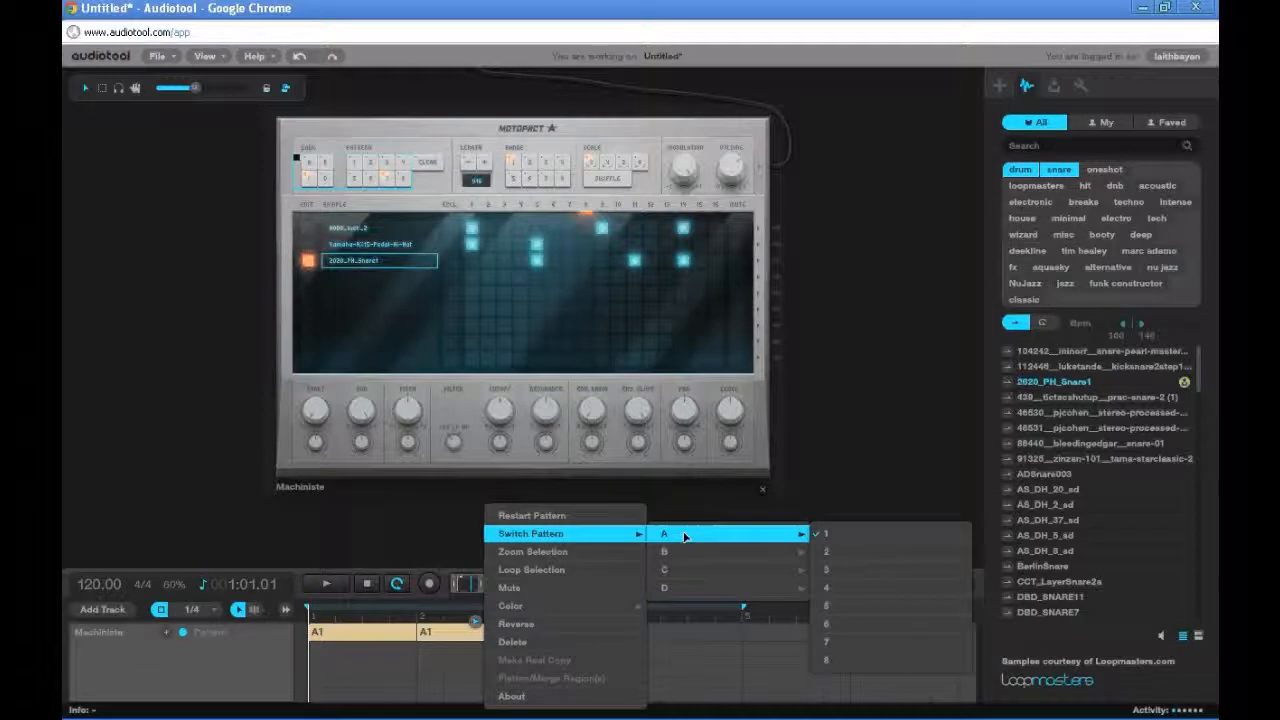
mouse_move(688, 572)
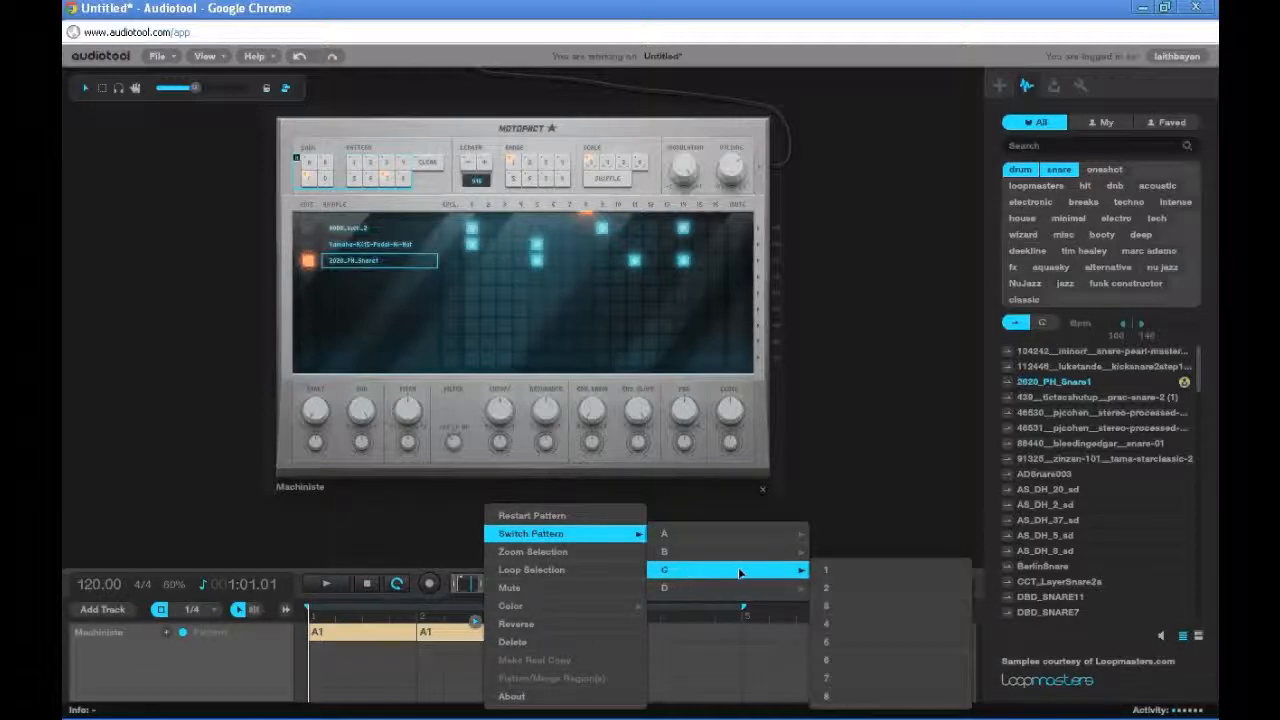
click(830, 676)
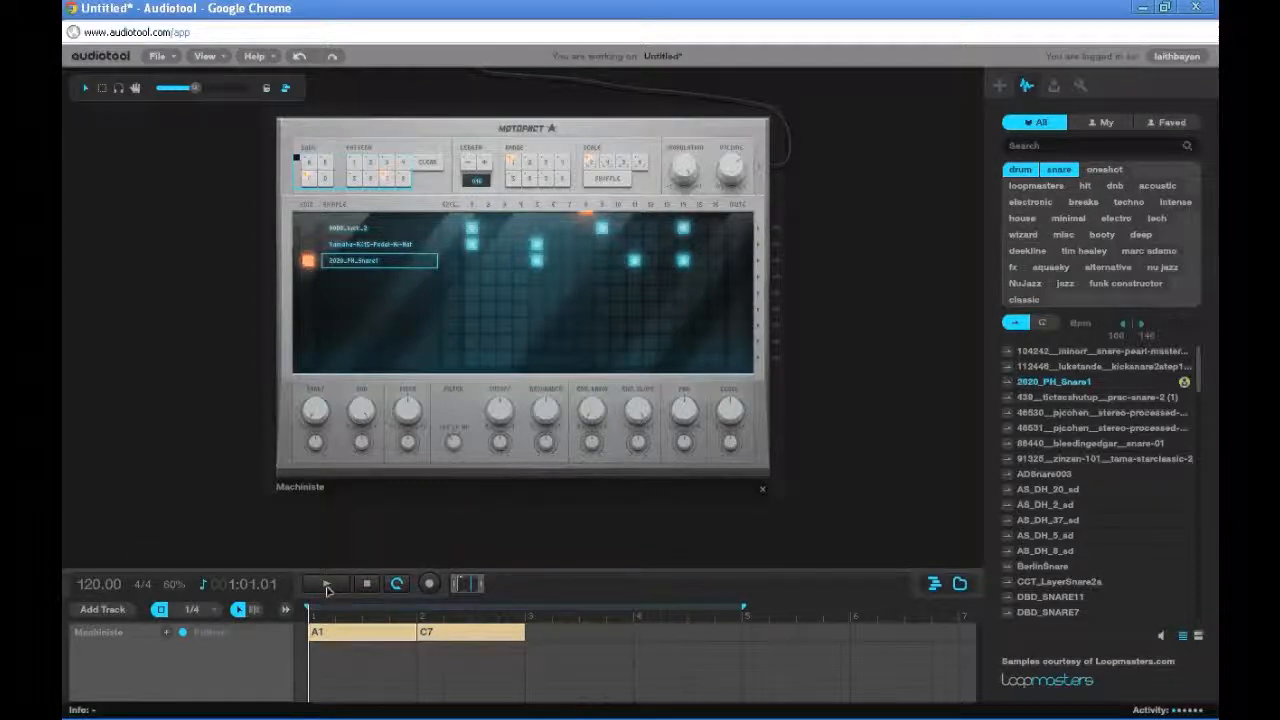
Shorten the loop to end at bar 3, play both pattern regions and stop playback.
drag(745, 608, 527, 608)
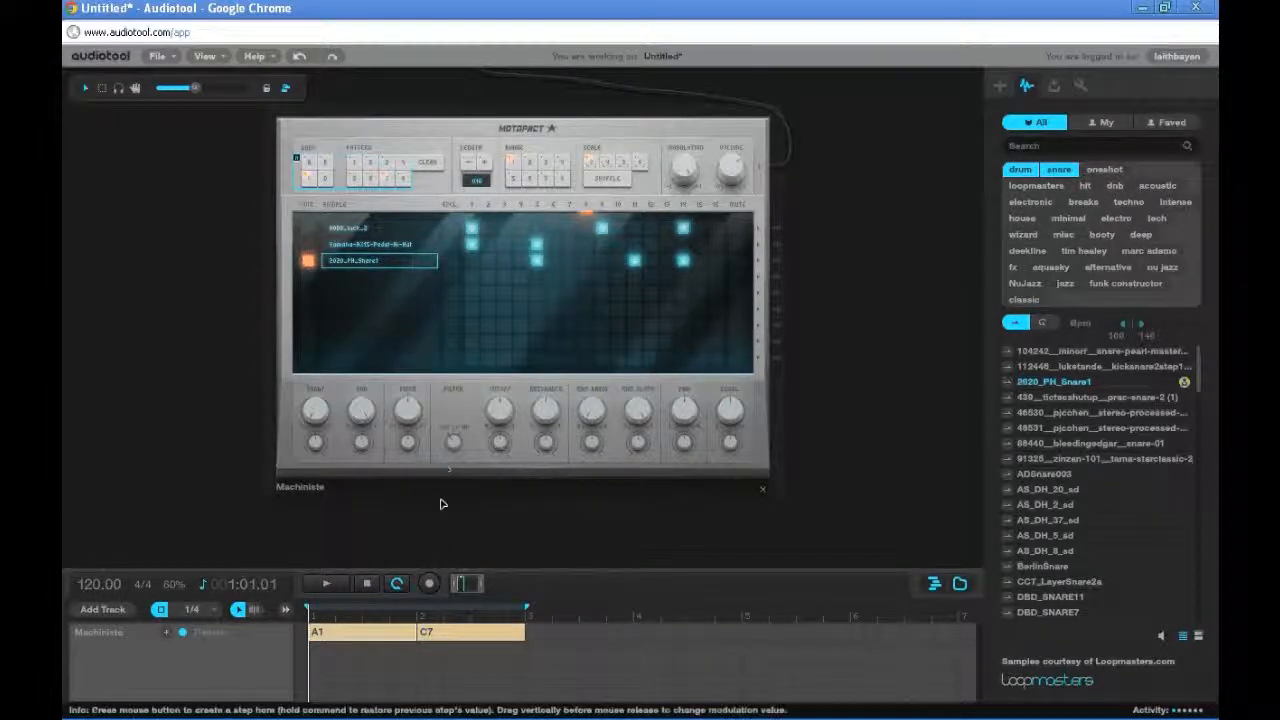
click(323, 585)
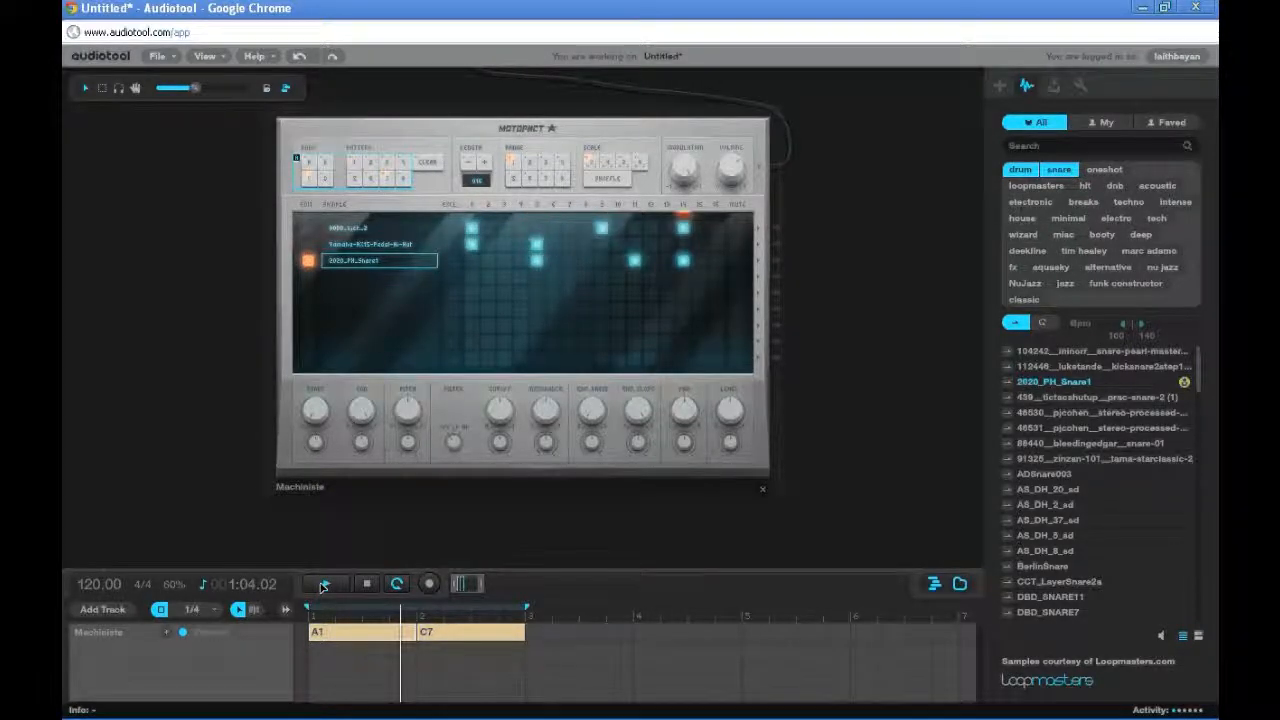
click(364, 586)
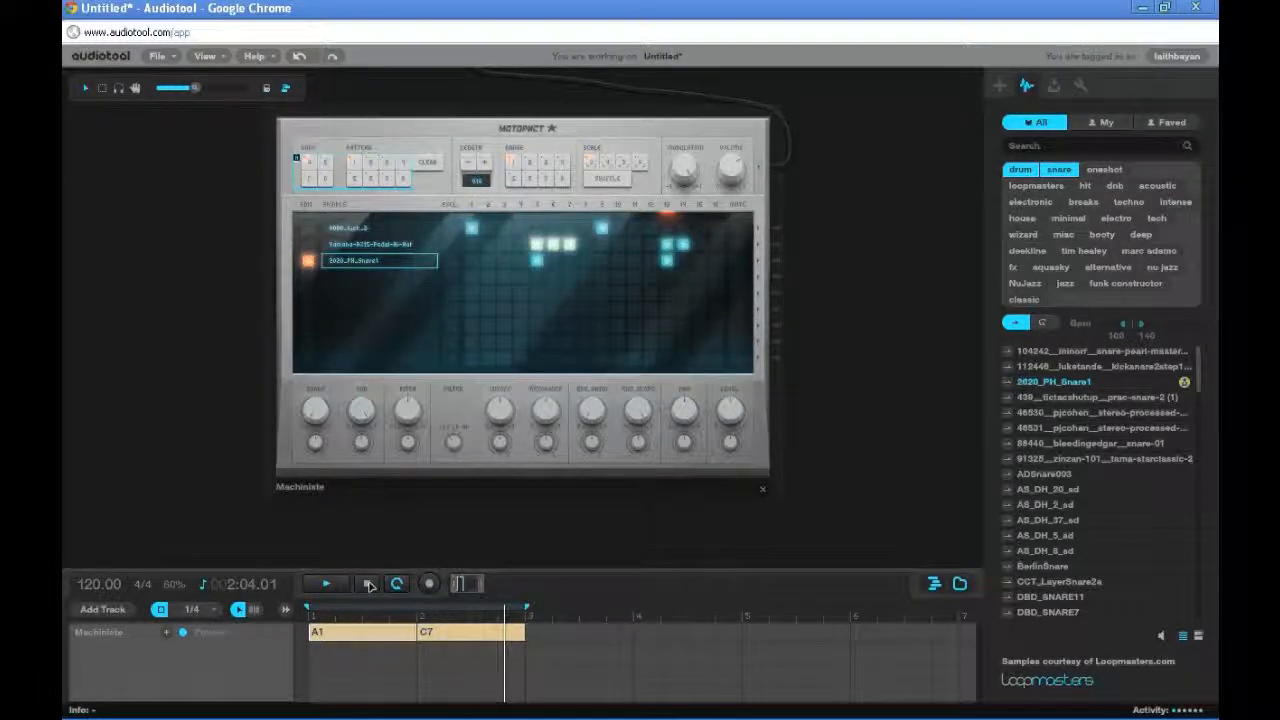
click(370, 586)
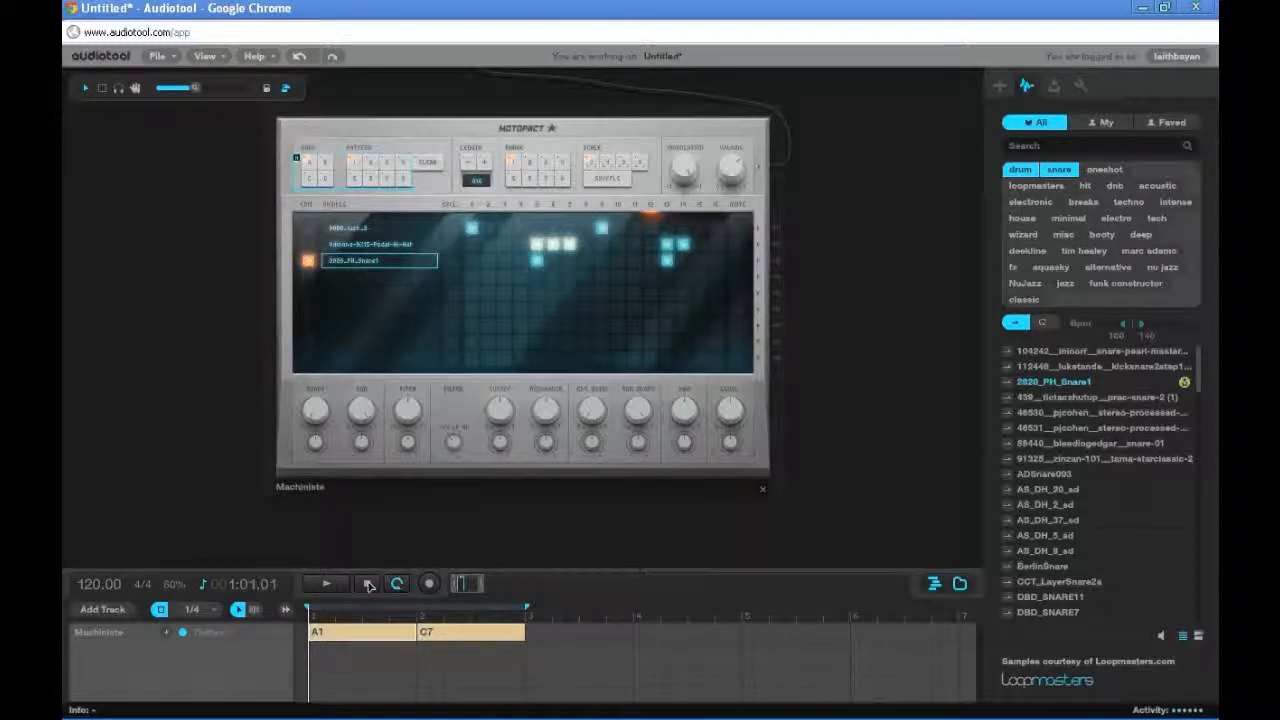